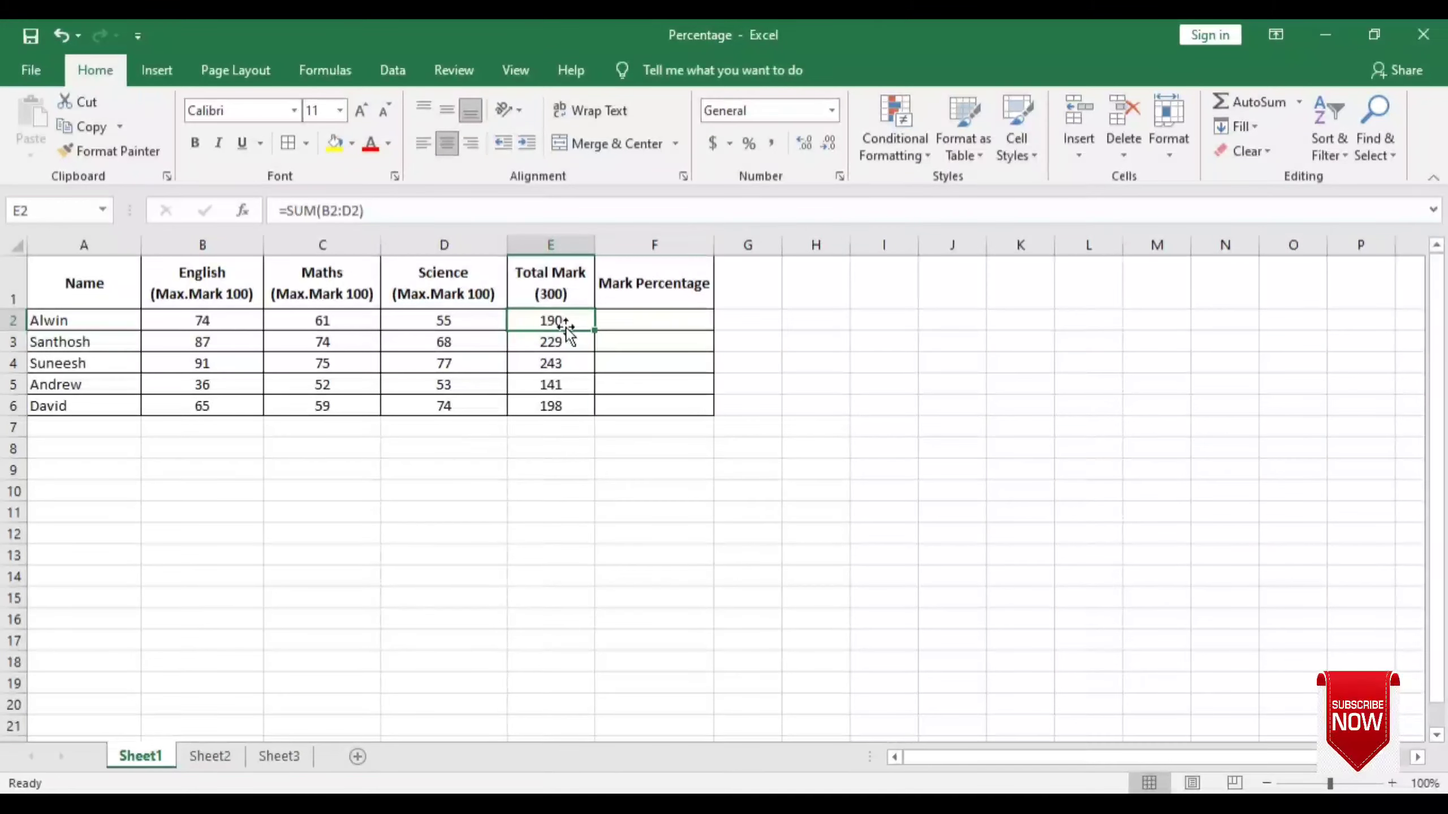
- Calculate the first student's mark percentage in F2 with the formula =E2/300
left_click(637, 324)
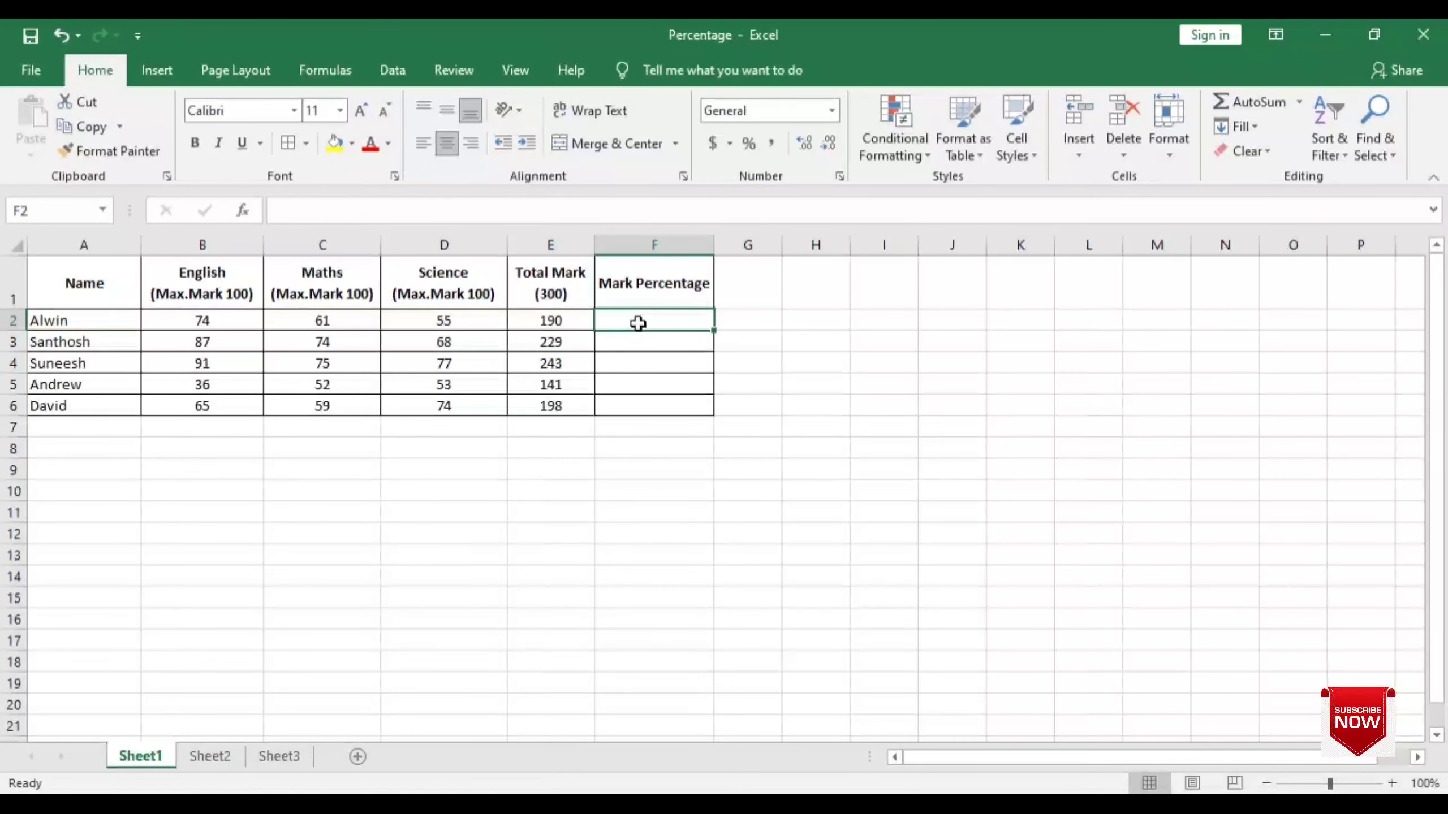
type("=")
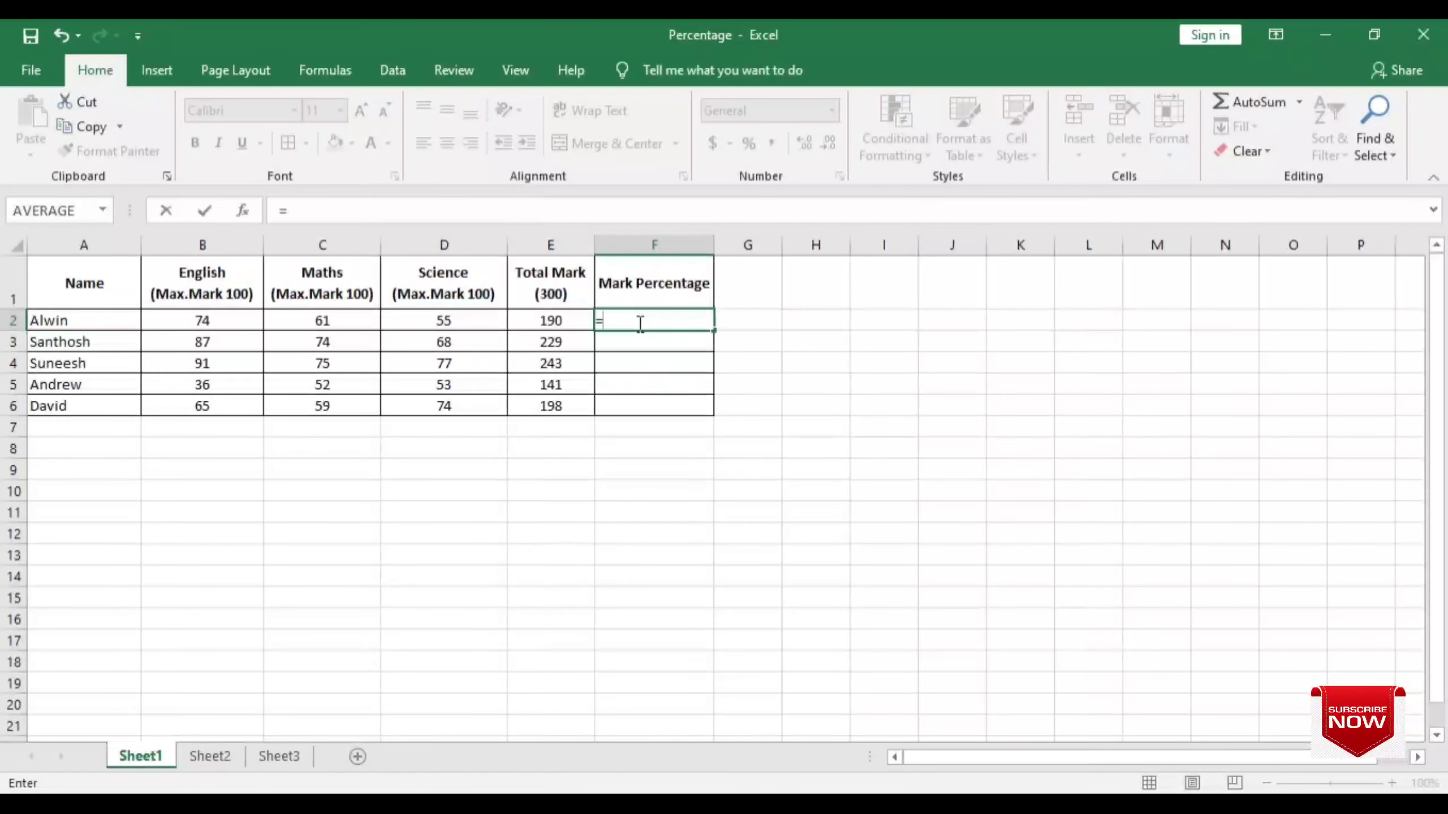
left_click(565, 322)
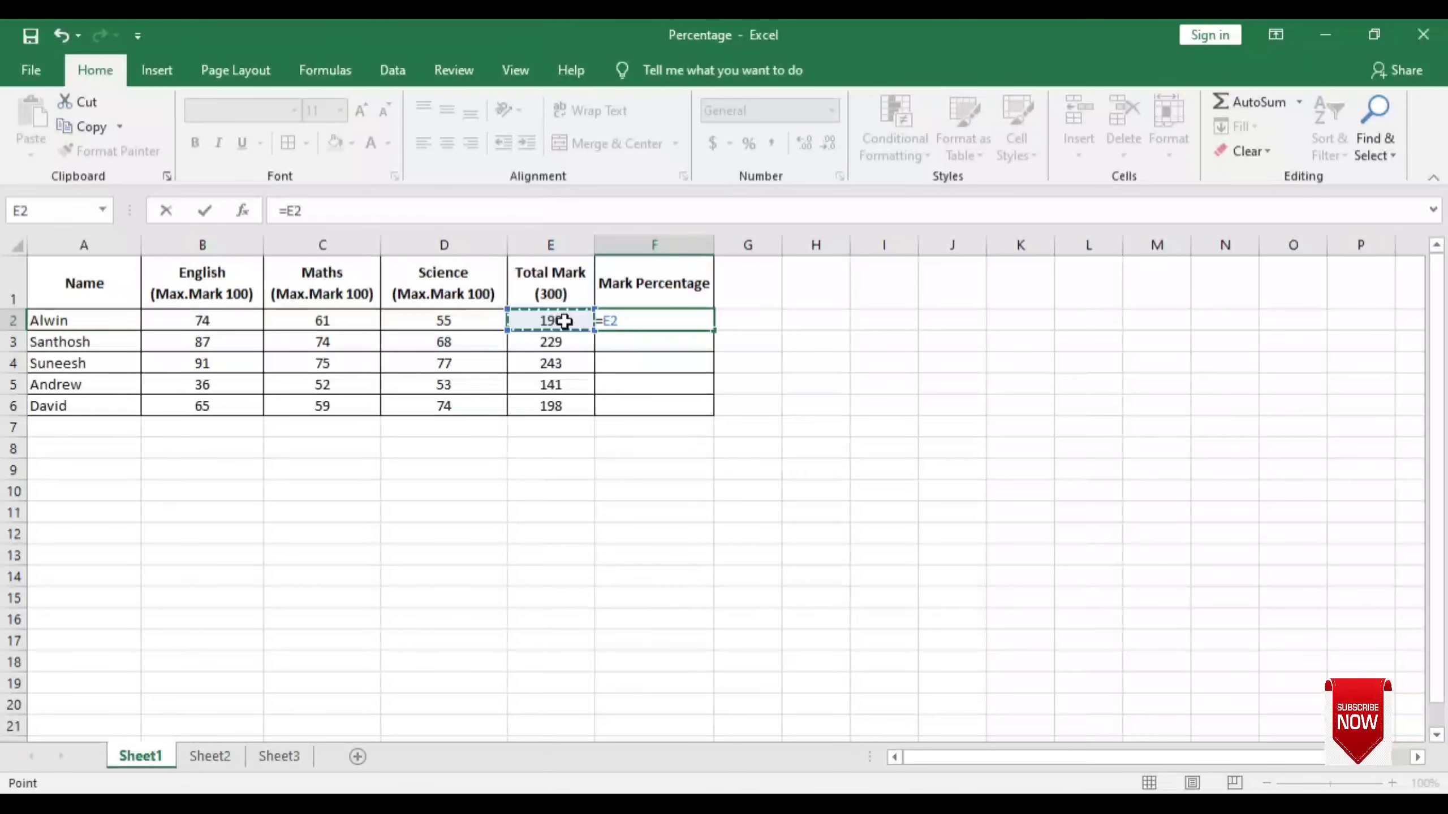
type("/")
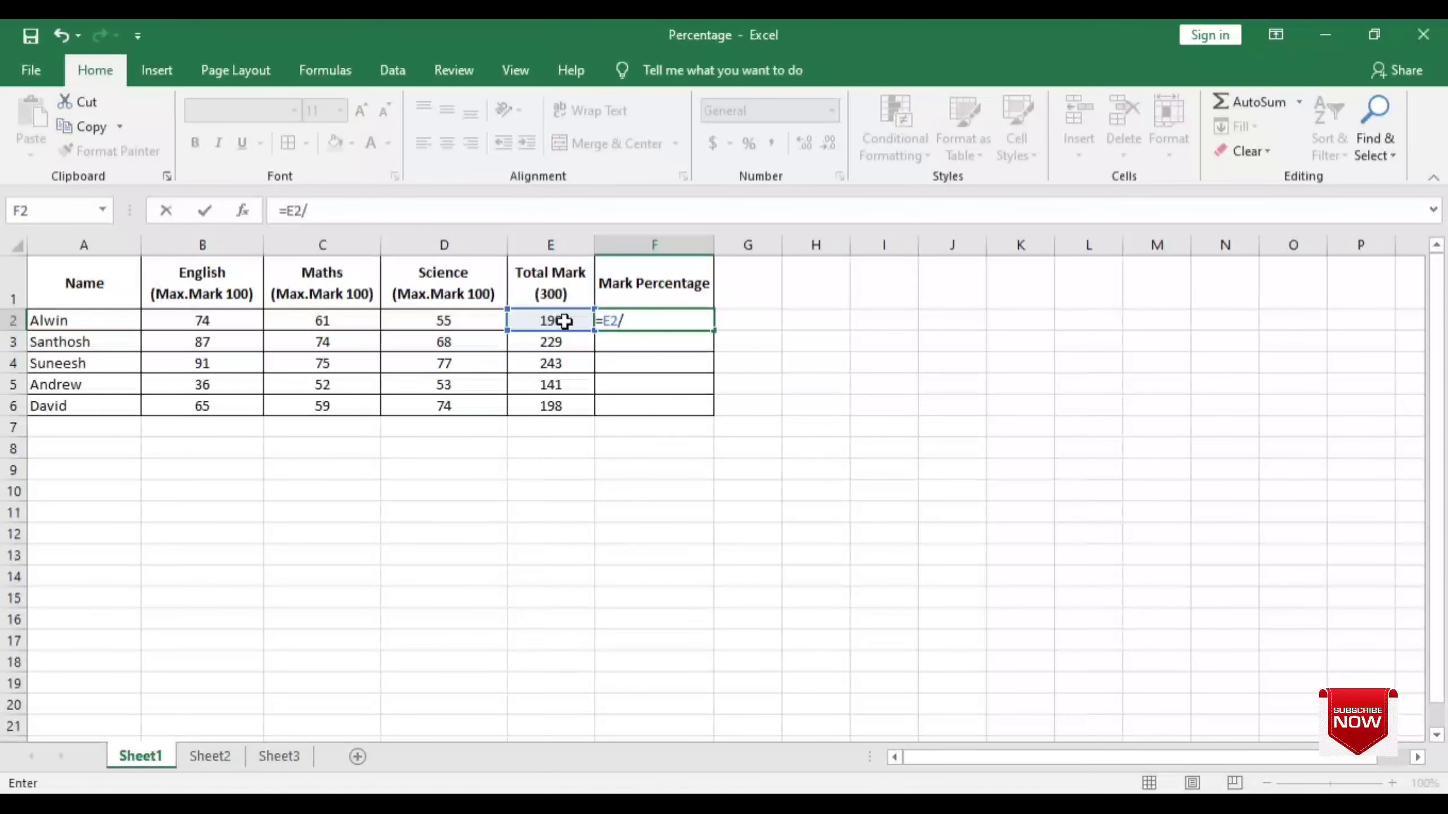
type("300")
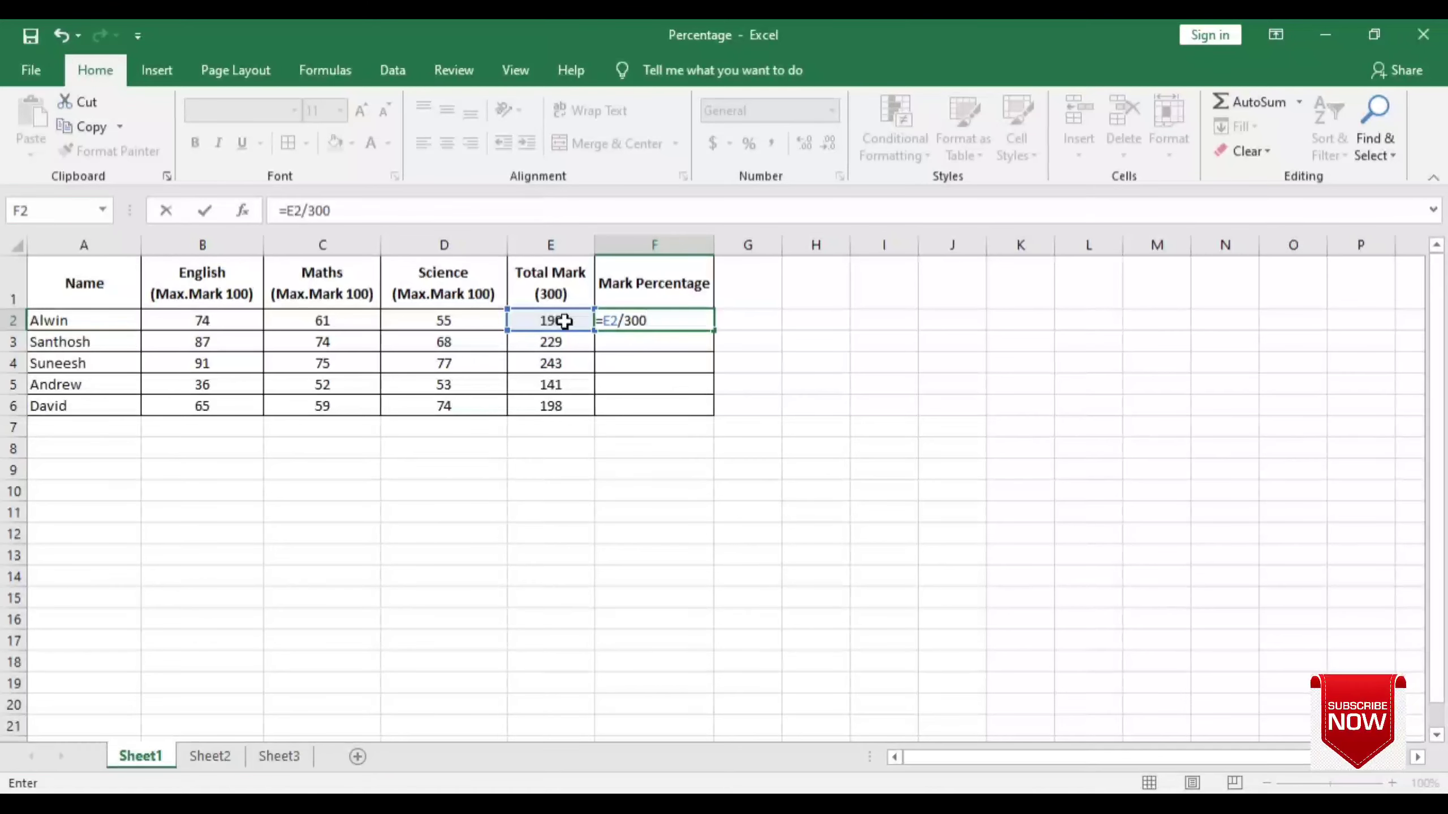
key("Return")
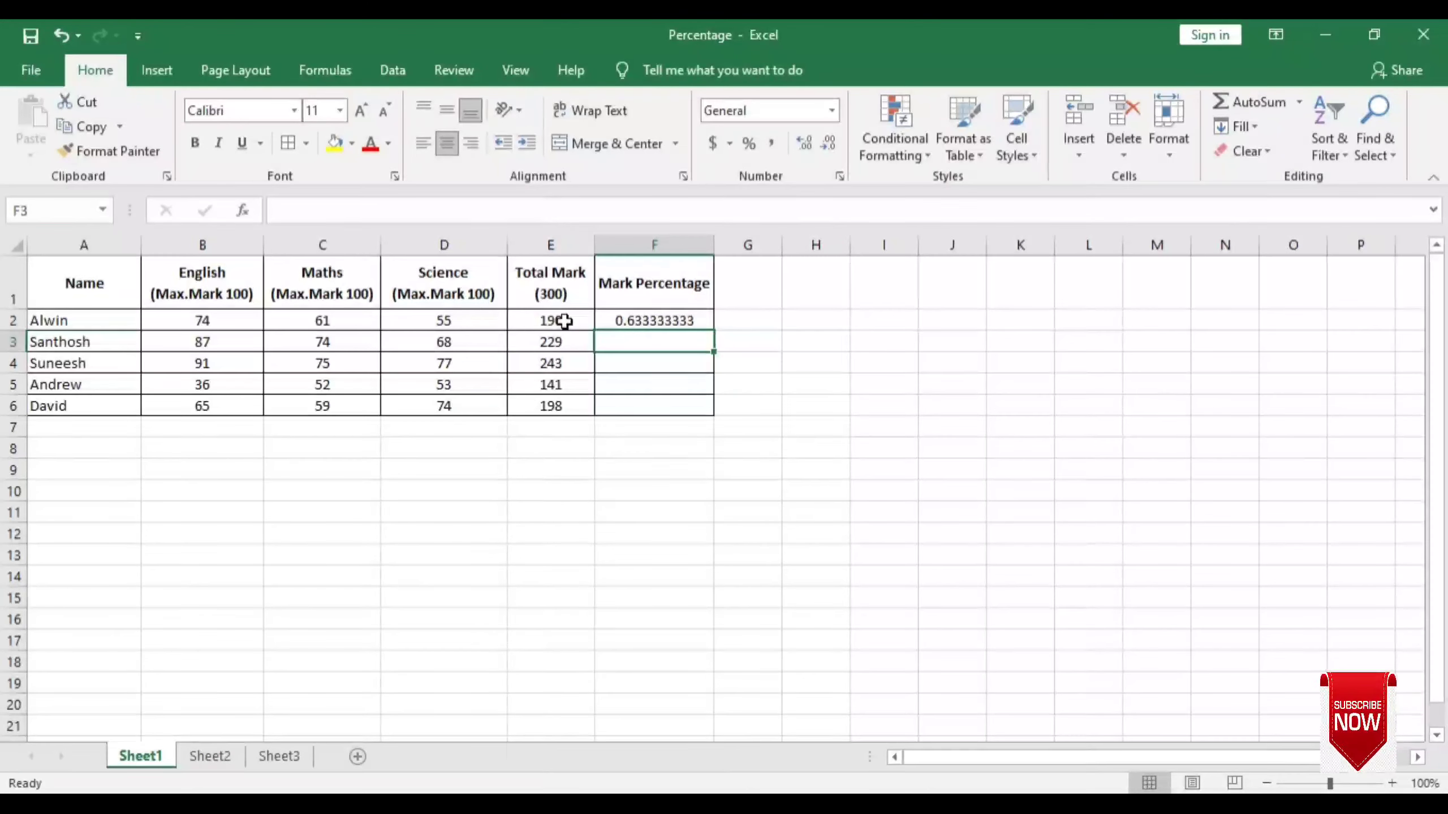
- Format F2 as a percentage with no decimal places and copy its formula down the Mark Percentage column through F6
left_click(619, 317)
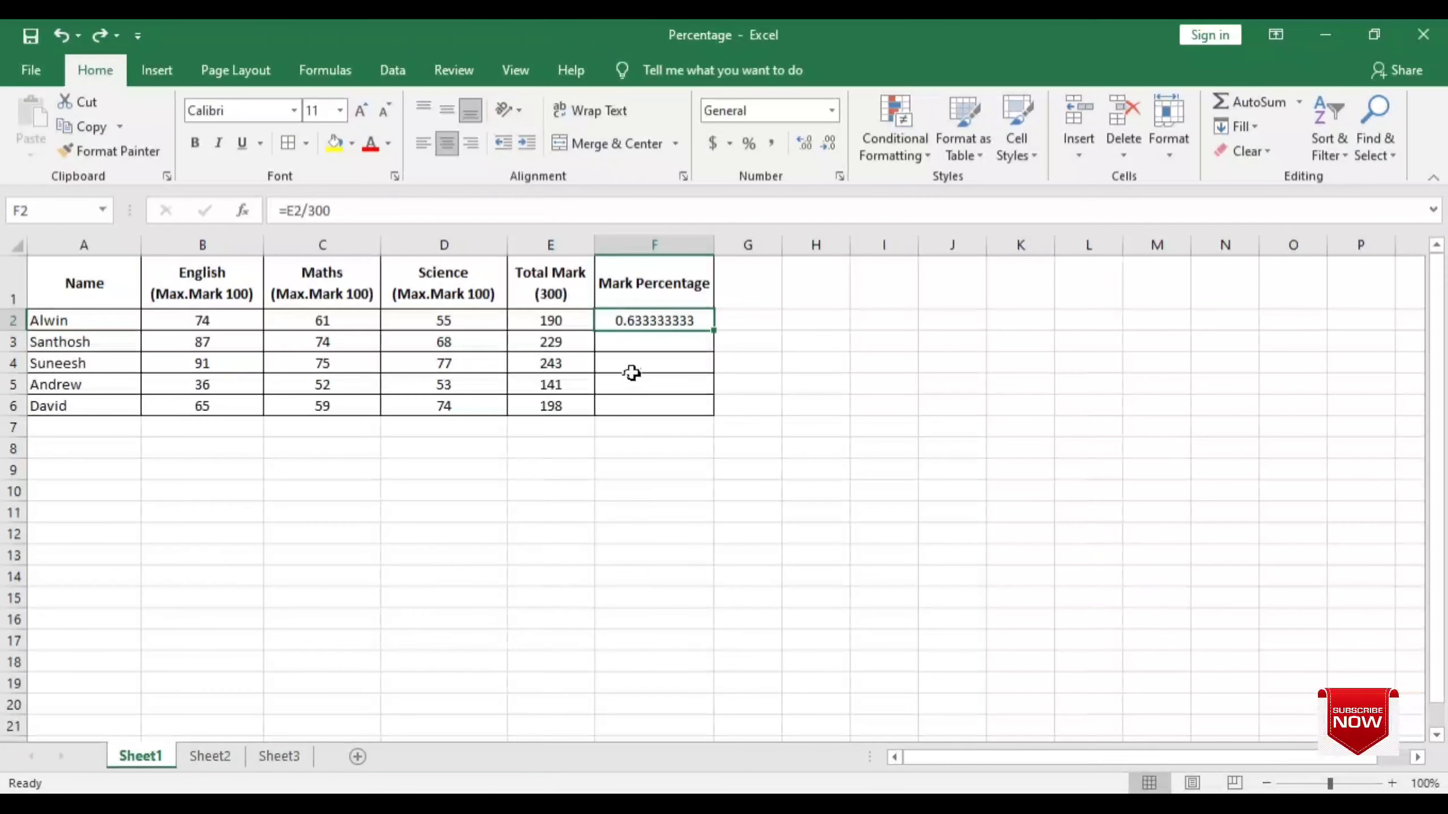
left_click(751, 153)
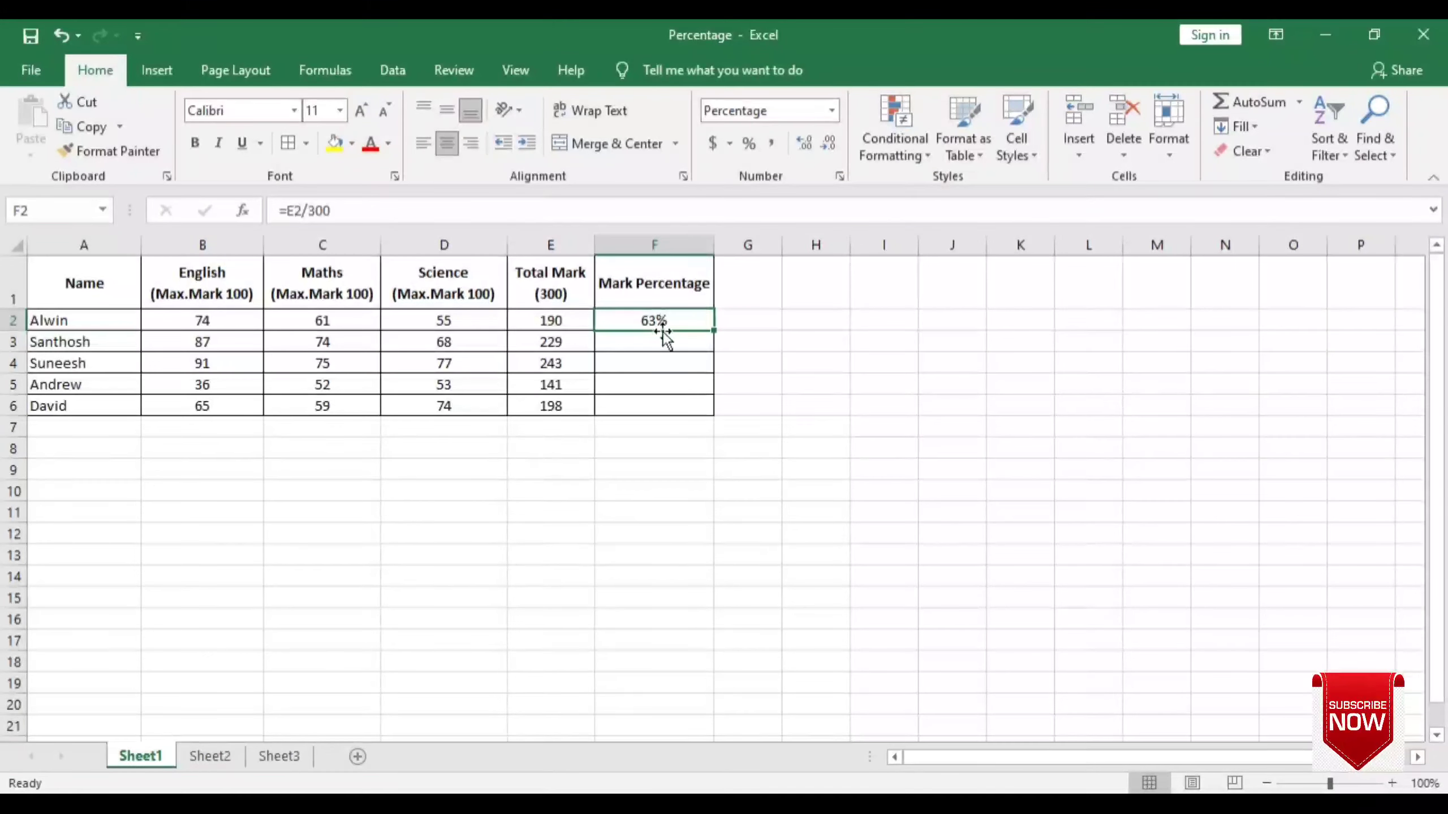
left_click(805, 149)
left_click(805, 150)
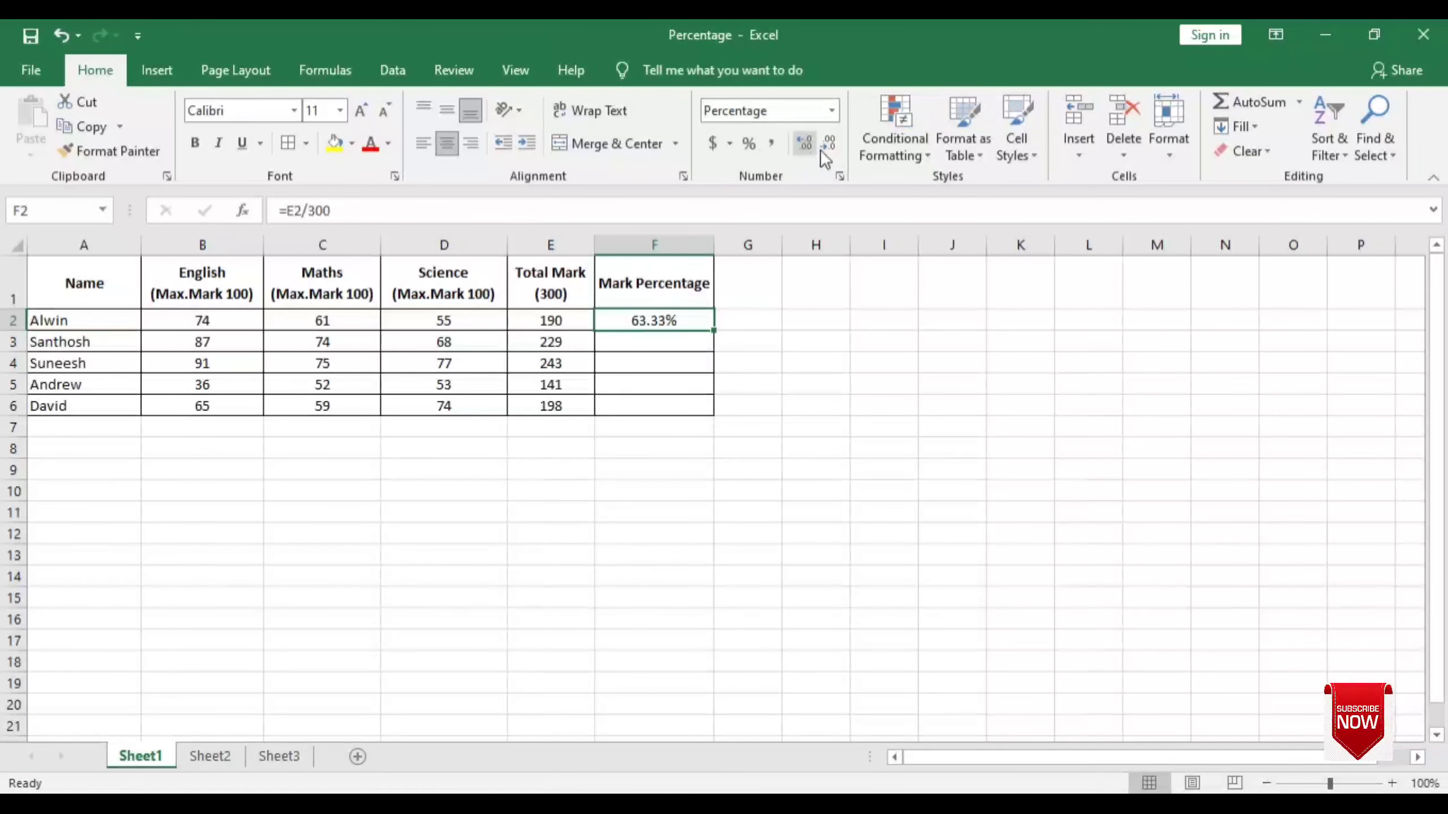
left_click(836, 147)
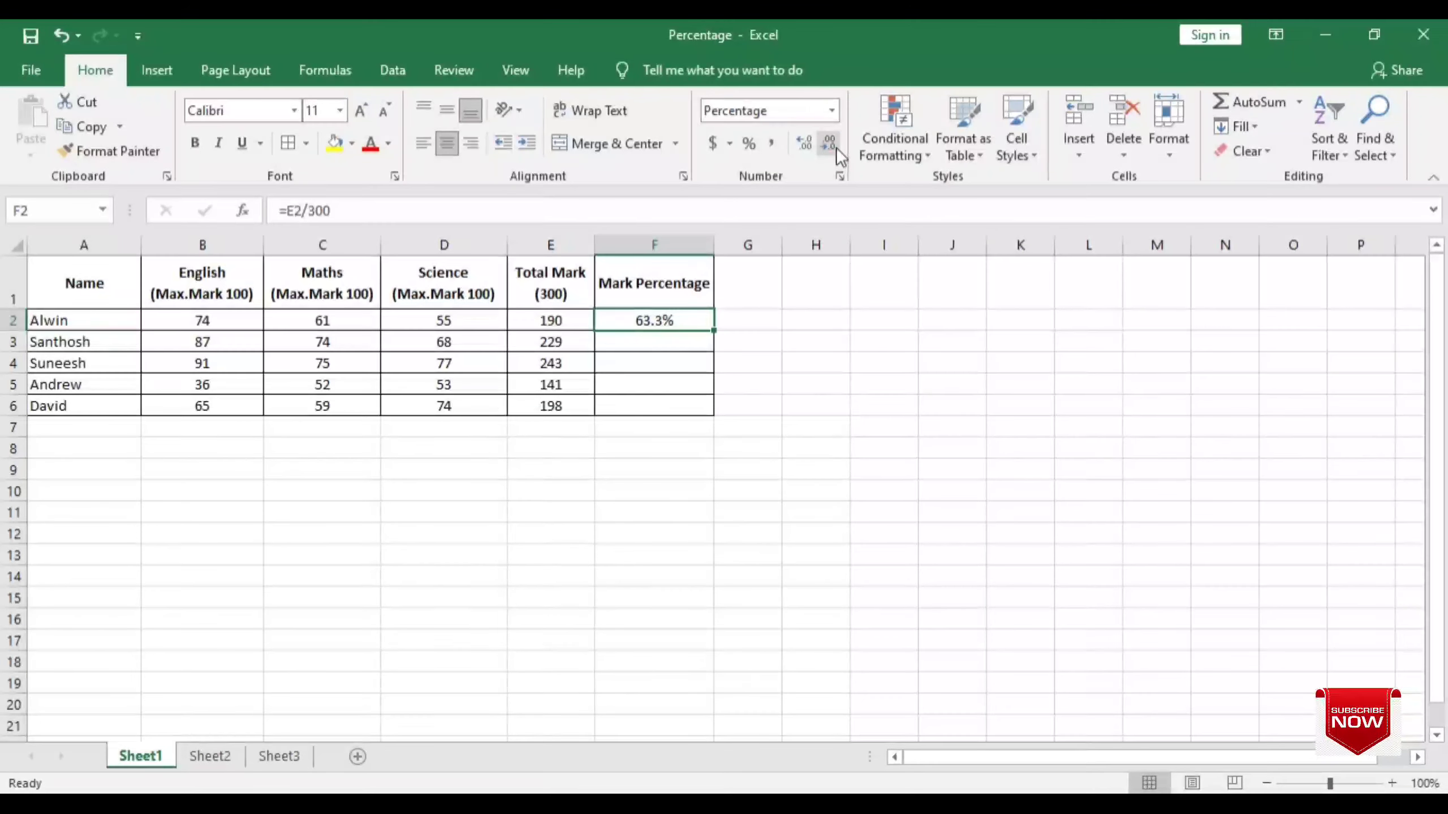
left_click(835, 147)
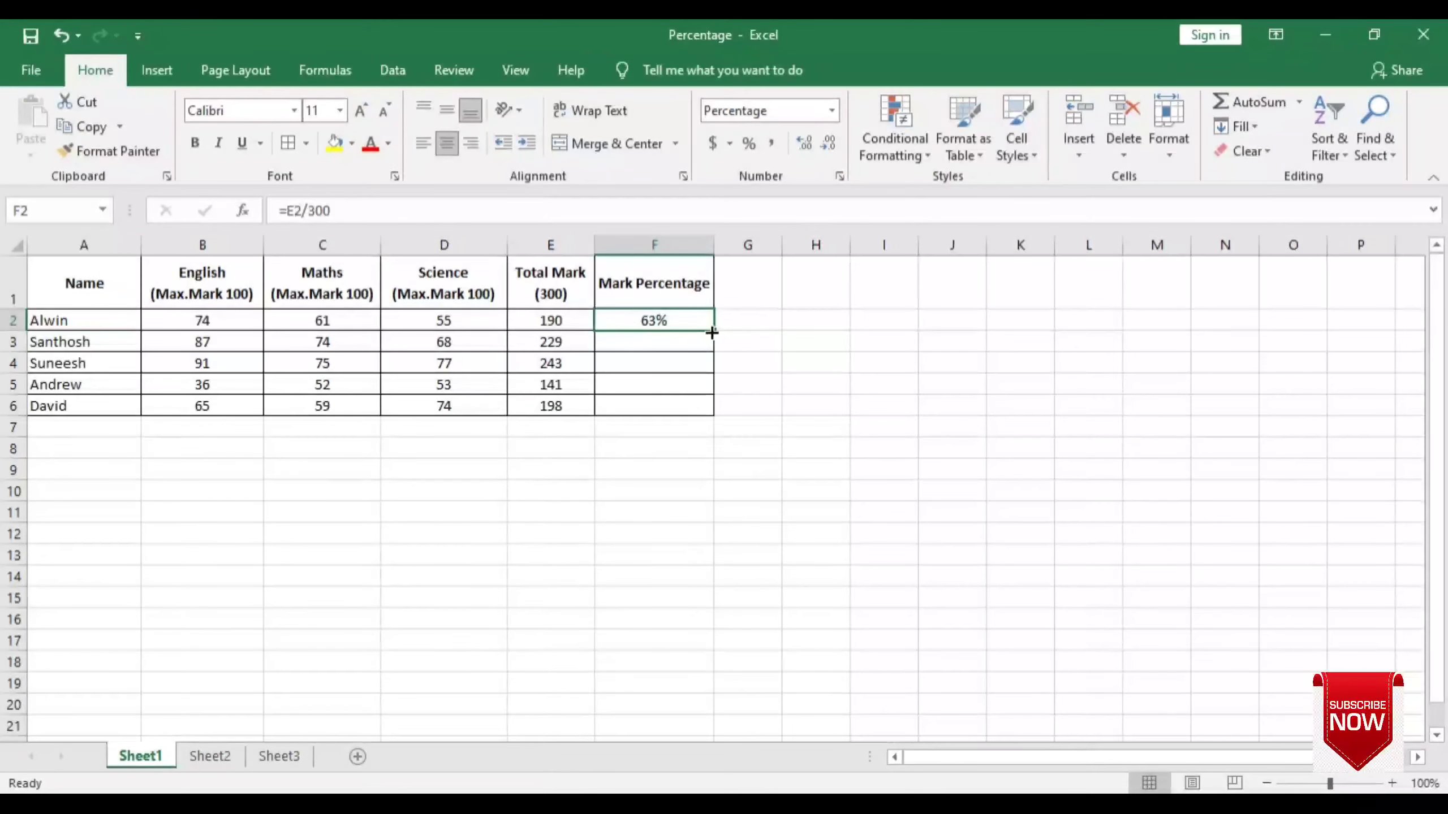
left_click_drag(712, 331, 718, 410)
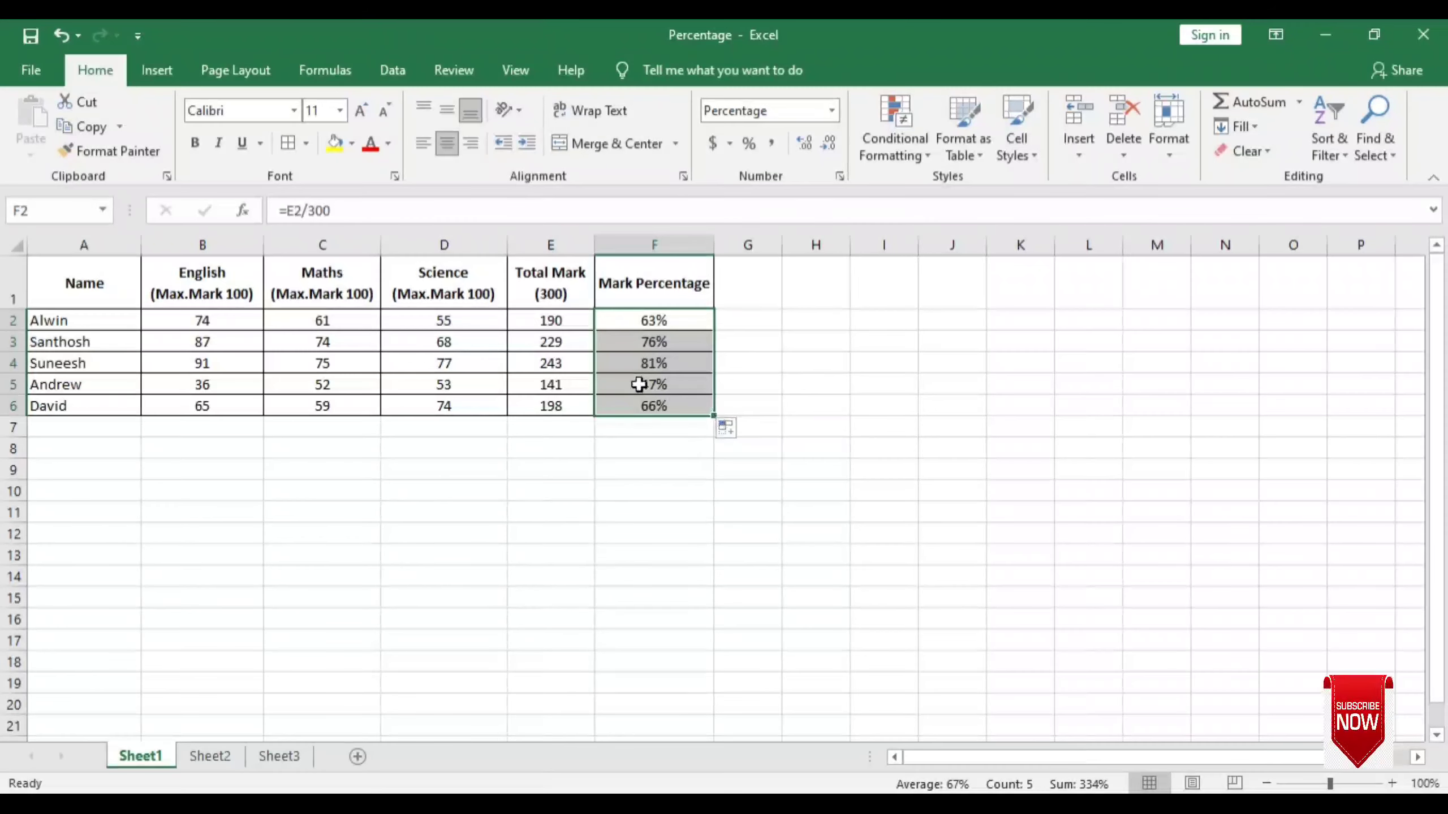
left_click(473, 380)
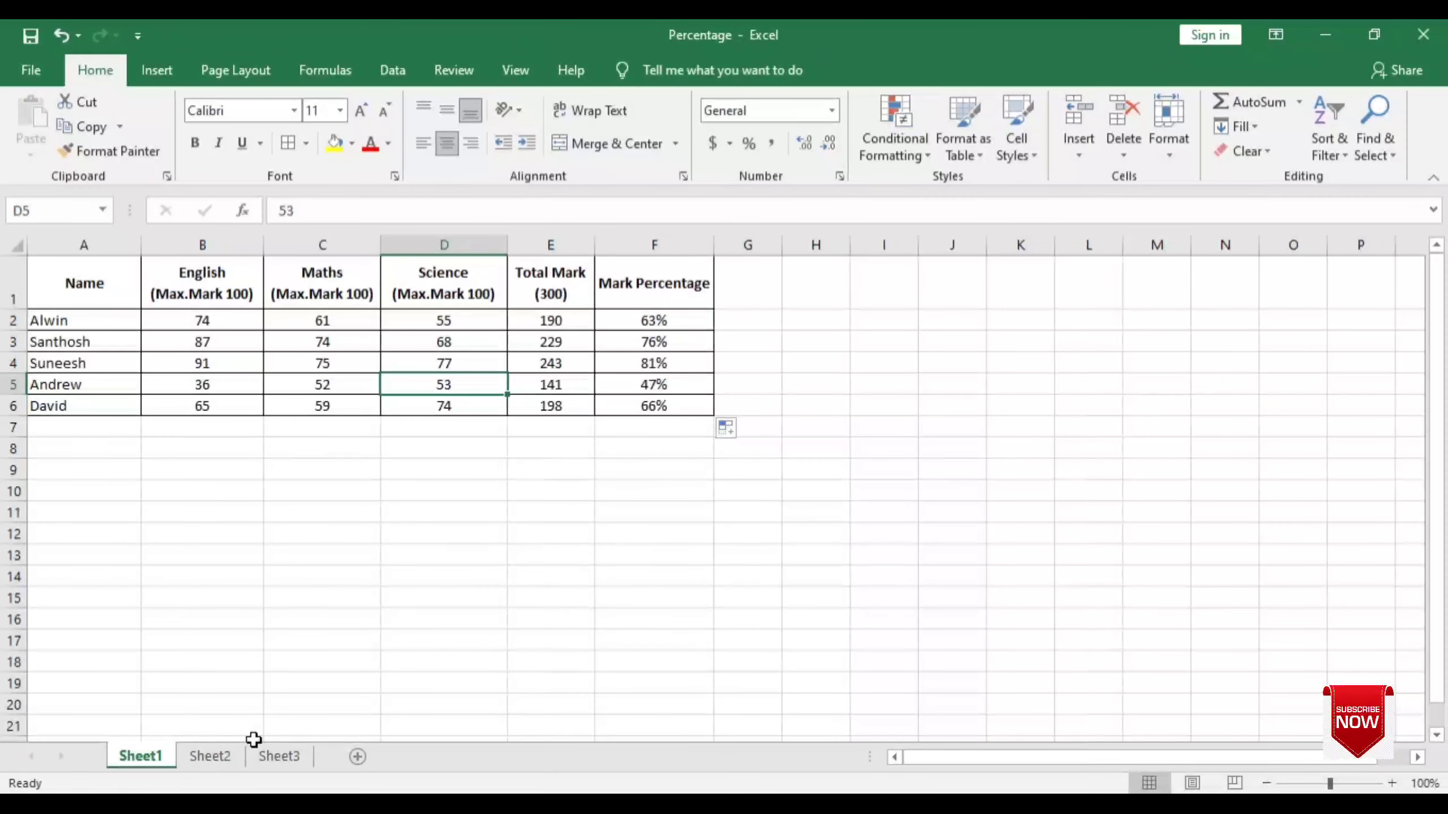
- Switch to Sheet2 and examine the items' original prices and discount percentages
left_click(212, 758)
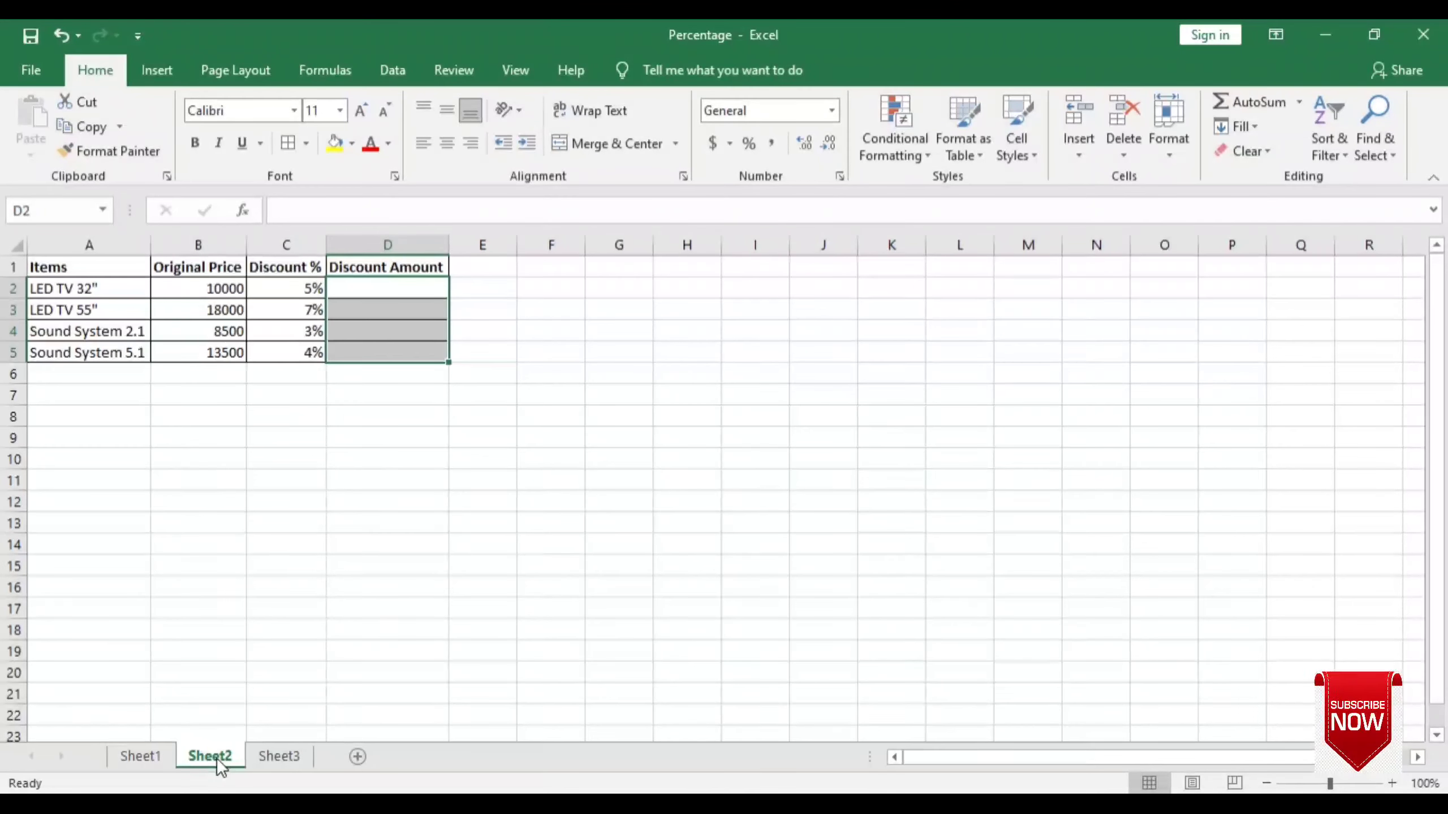
left_click(338, 327)
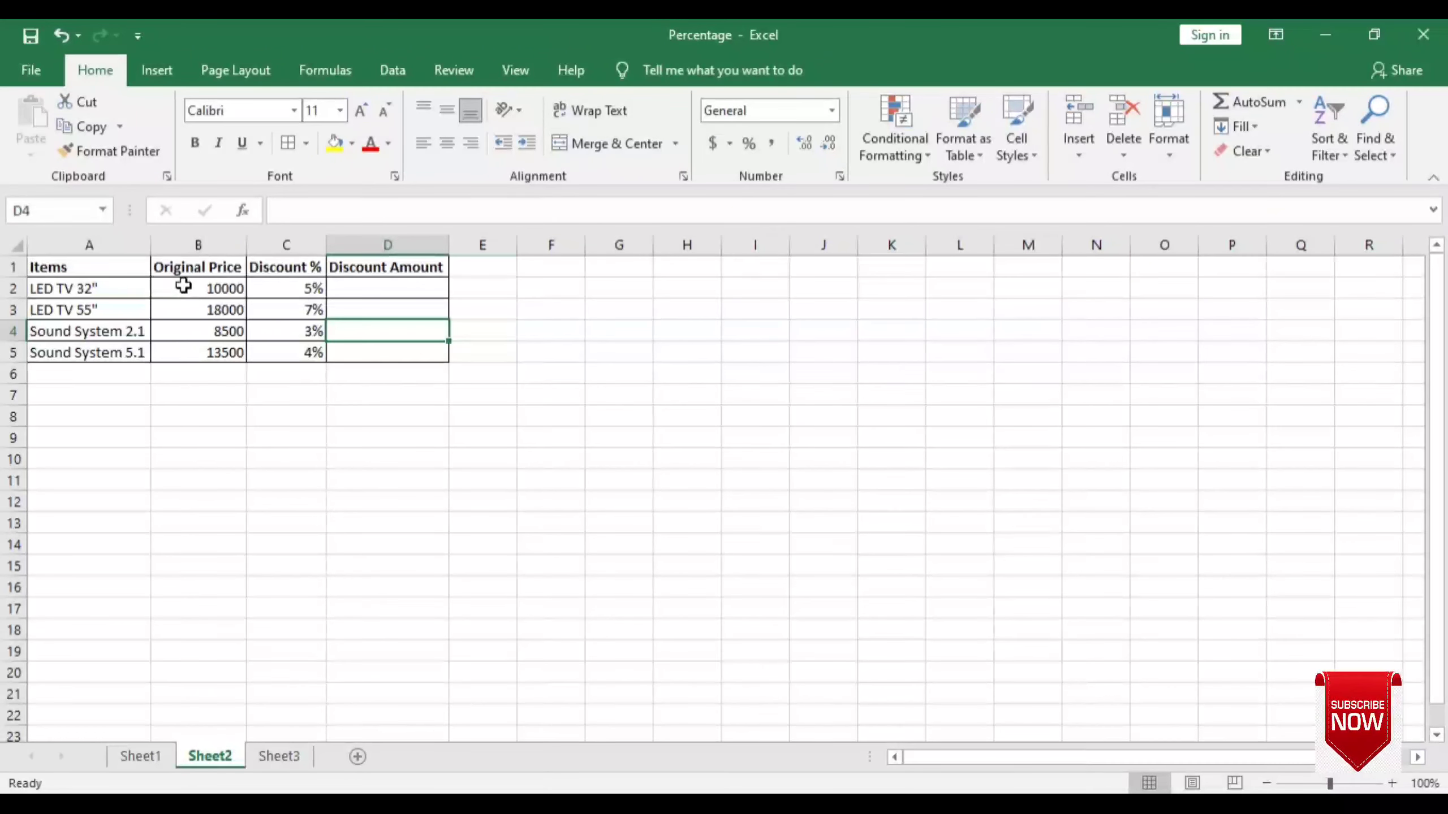
left_click_drag(183, 285, 183, 343)
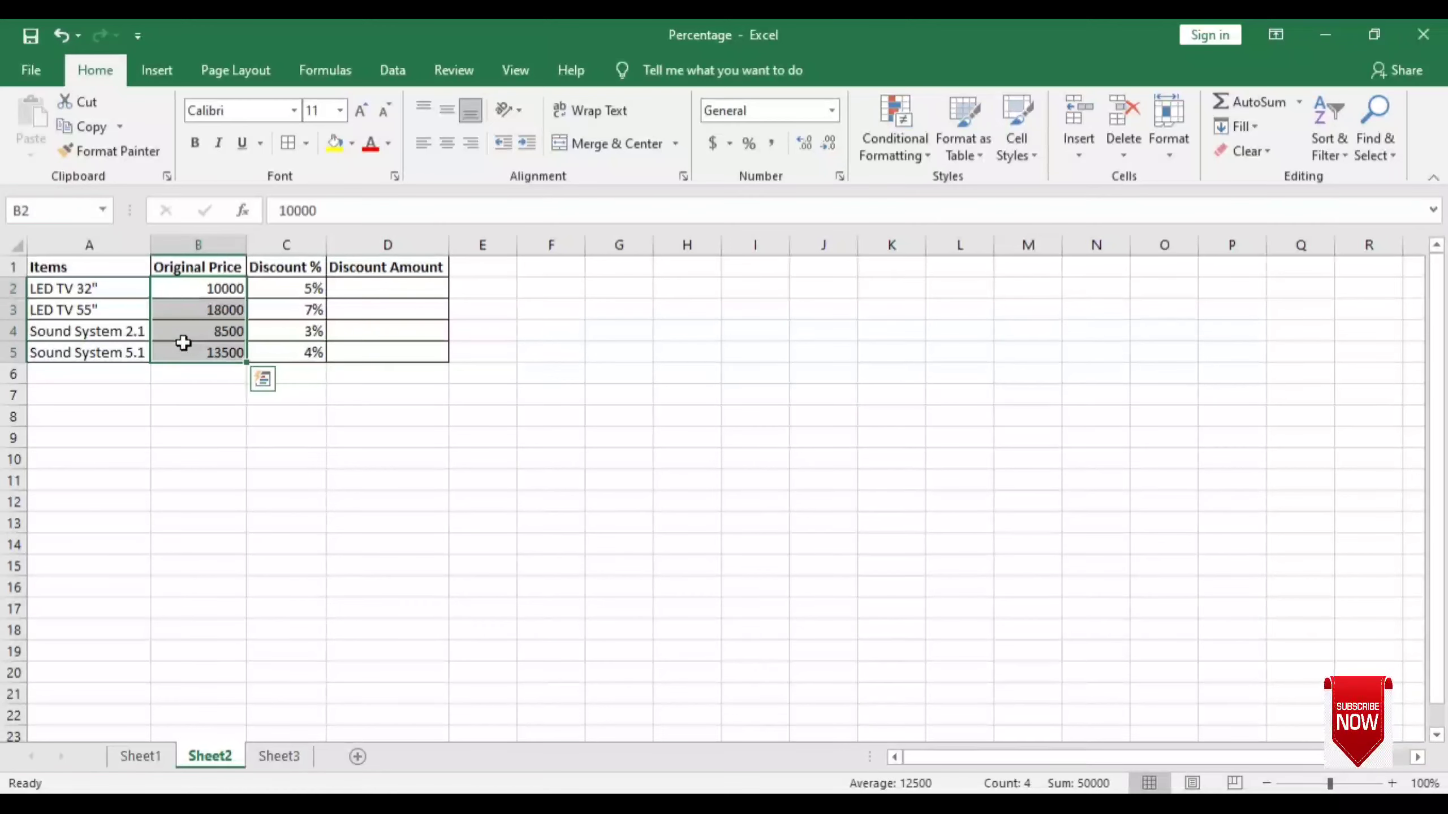
left_click(303, 293)
left_click_drag(303, 292, 304, 353)
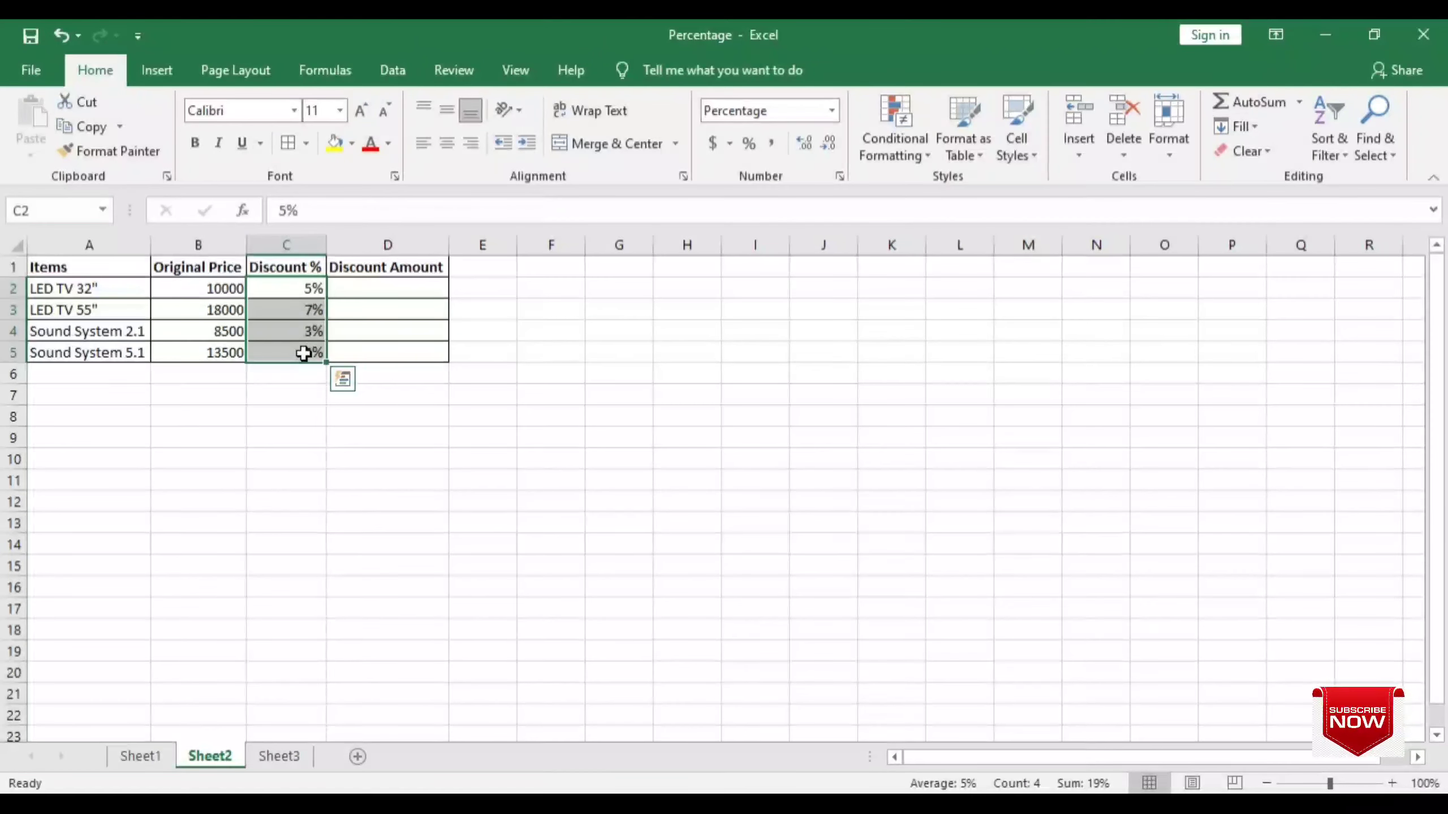
key("Right")
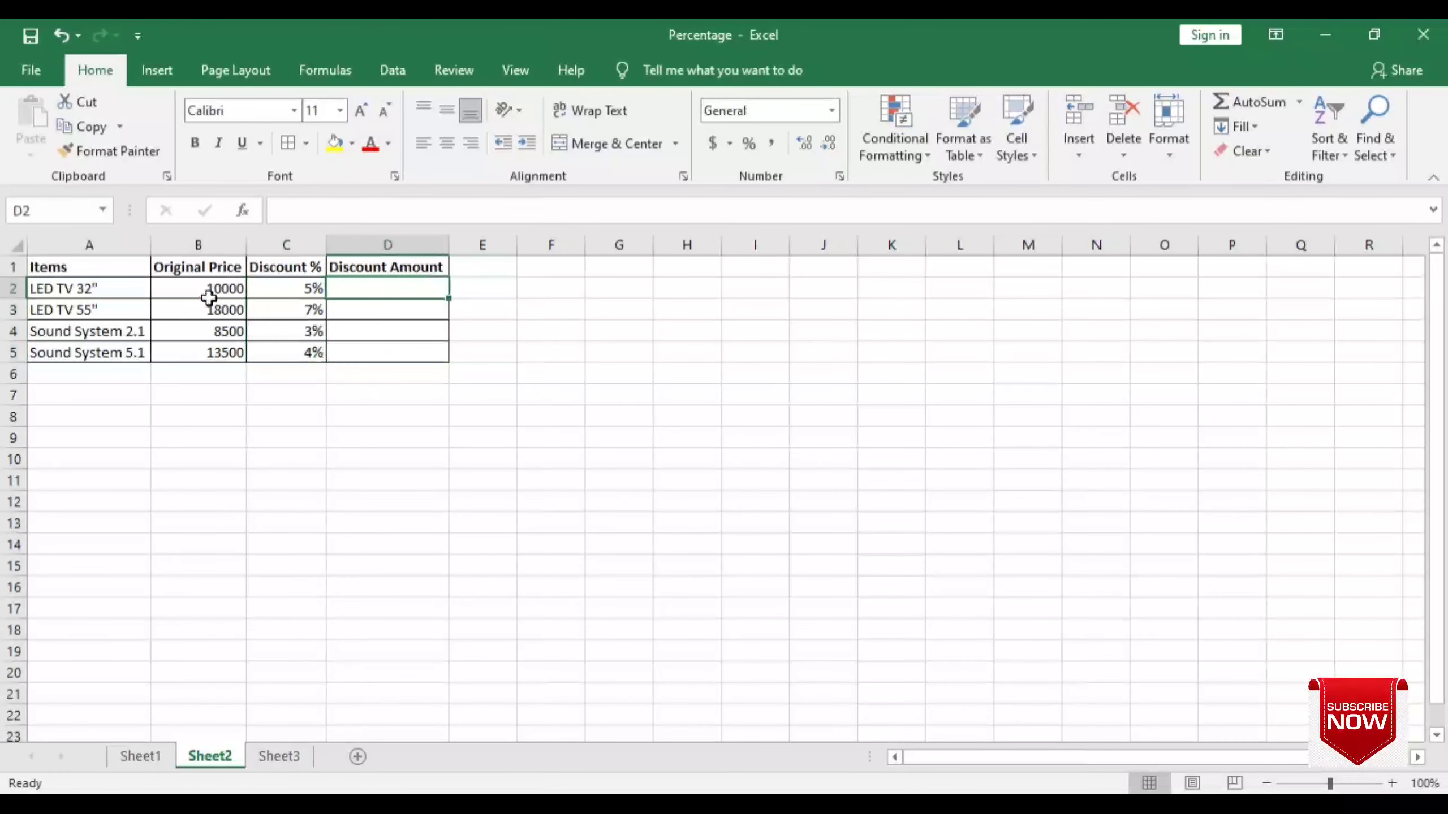
left_click(203, 290)
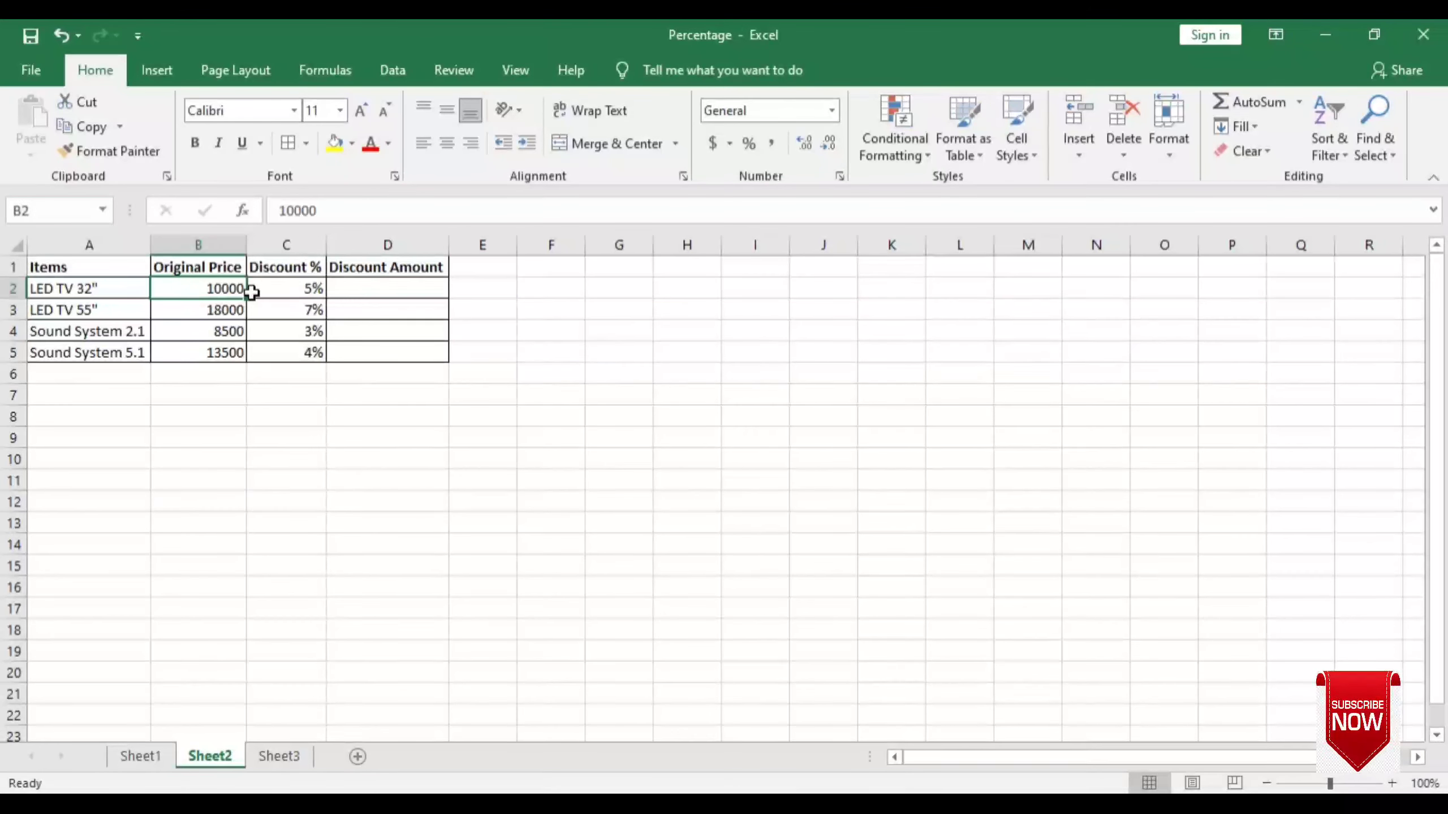
left_click(273, 291)
- Calculate the LED TV 32" discount amount in D2 of Sheet2 with =B2*C2 and copy the formula down through D5
left_click(376, 290)
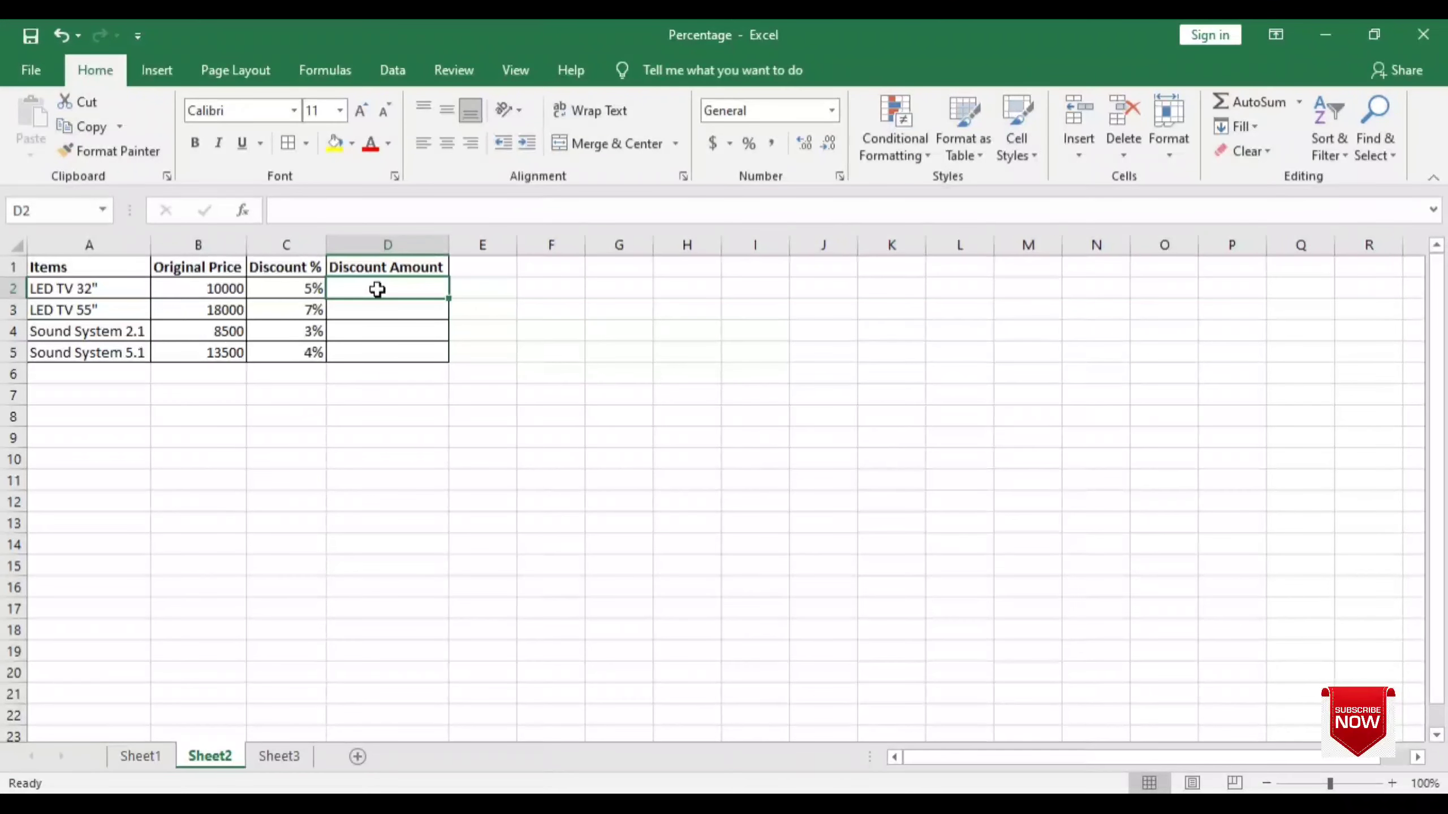
double_click(376, 289)
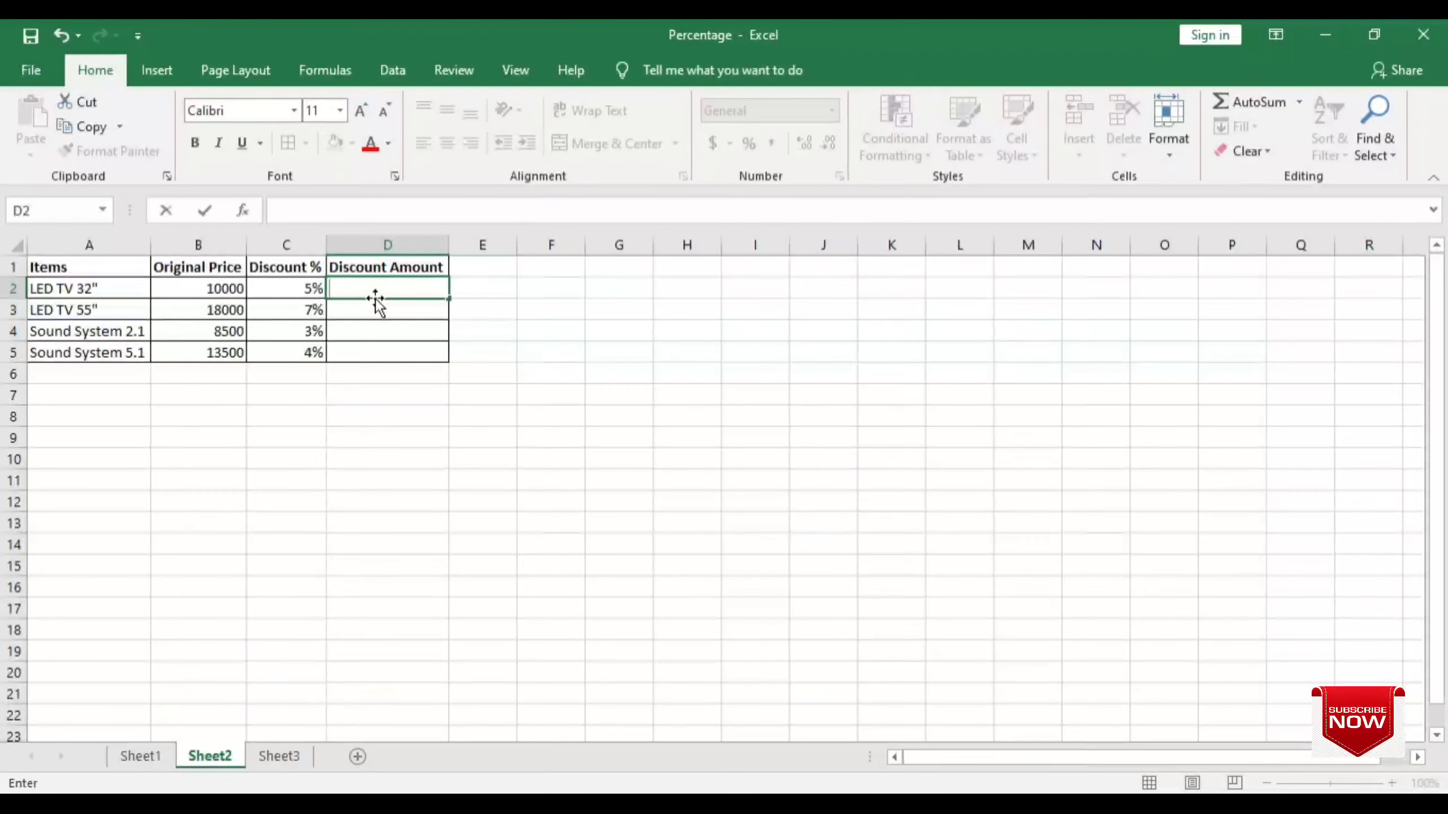
type("=")
left_click(198, 288)
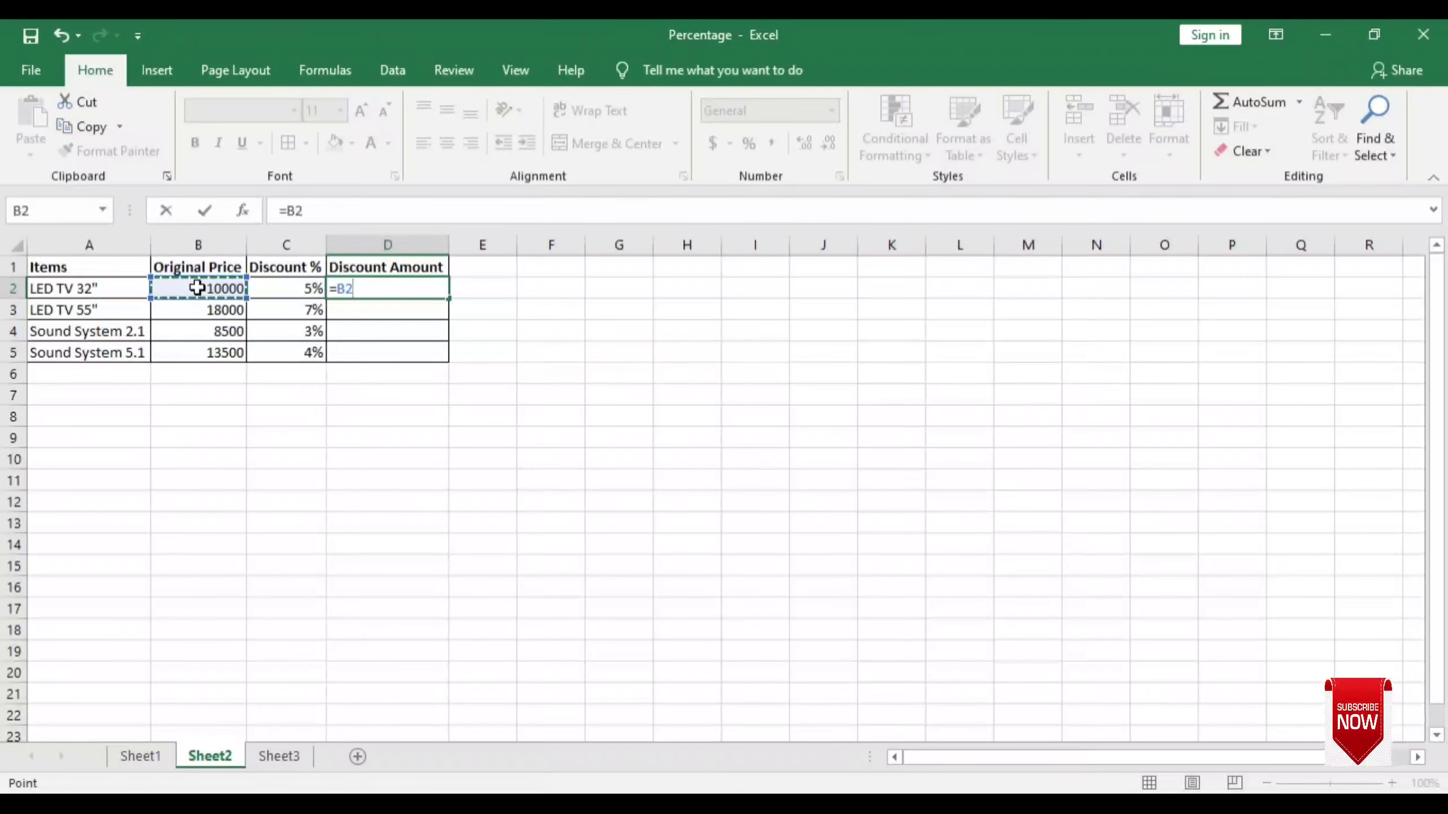
type("*")
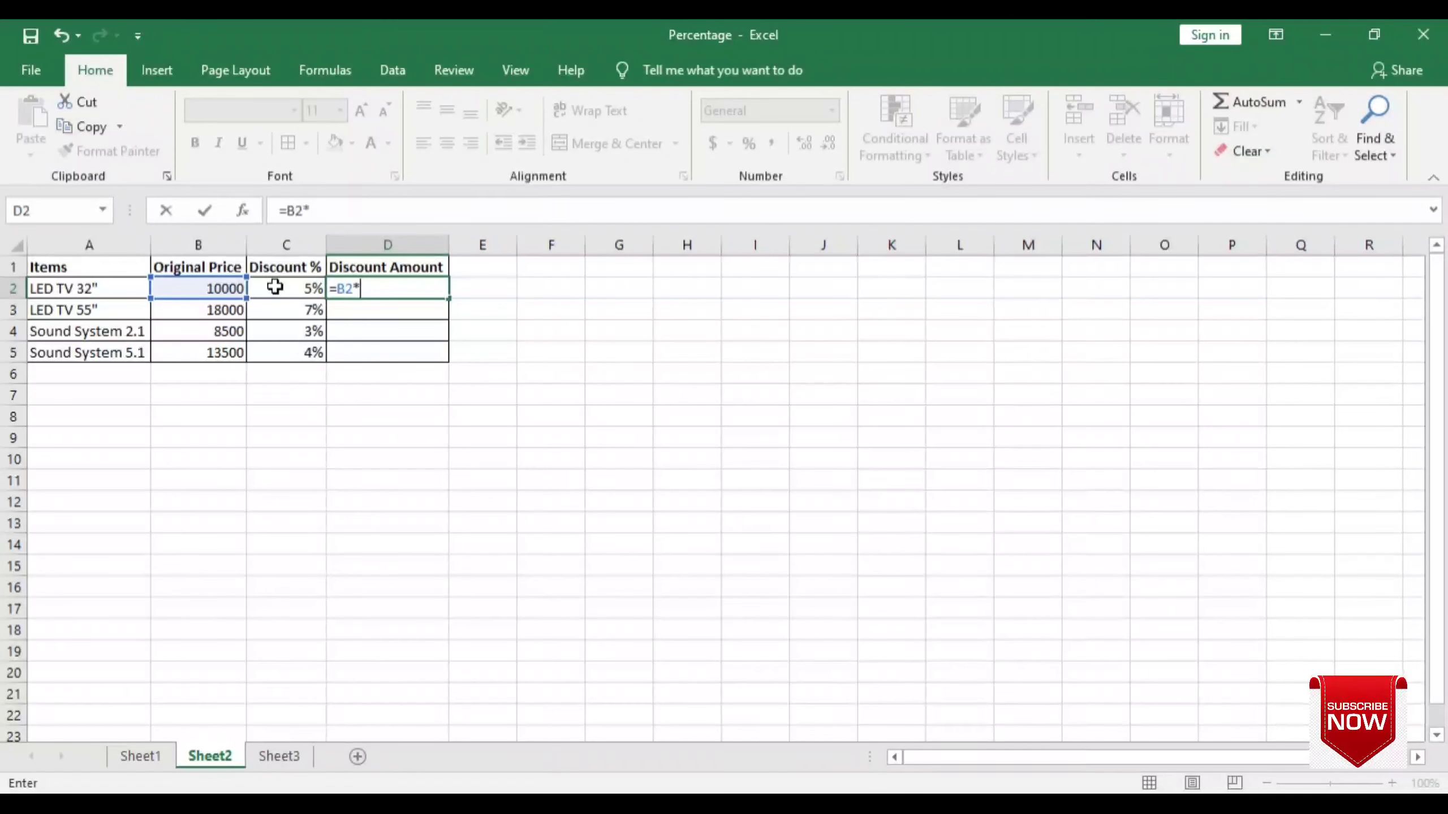
left_click(275, 286)
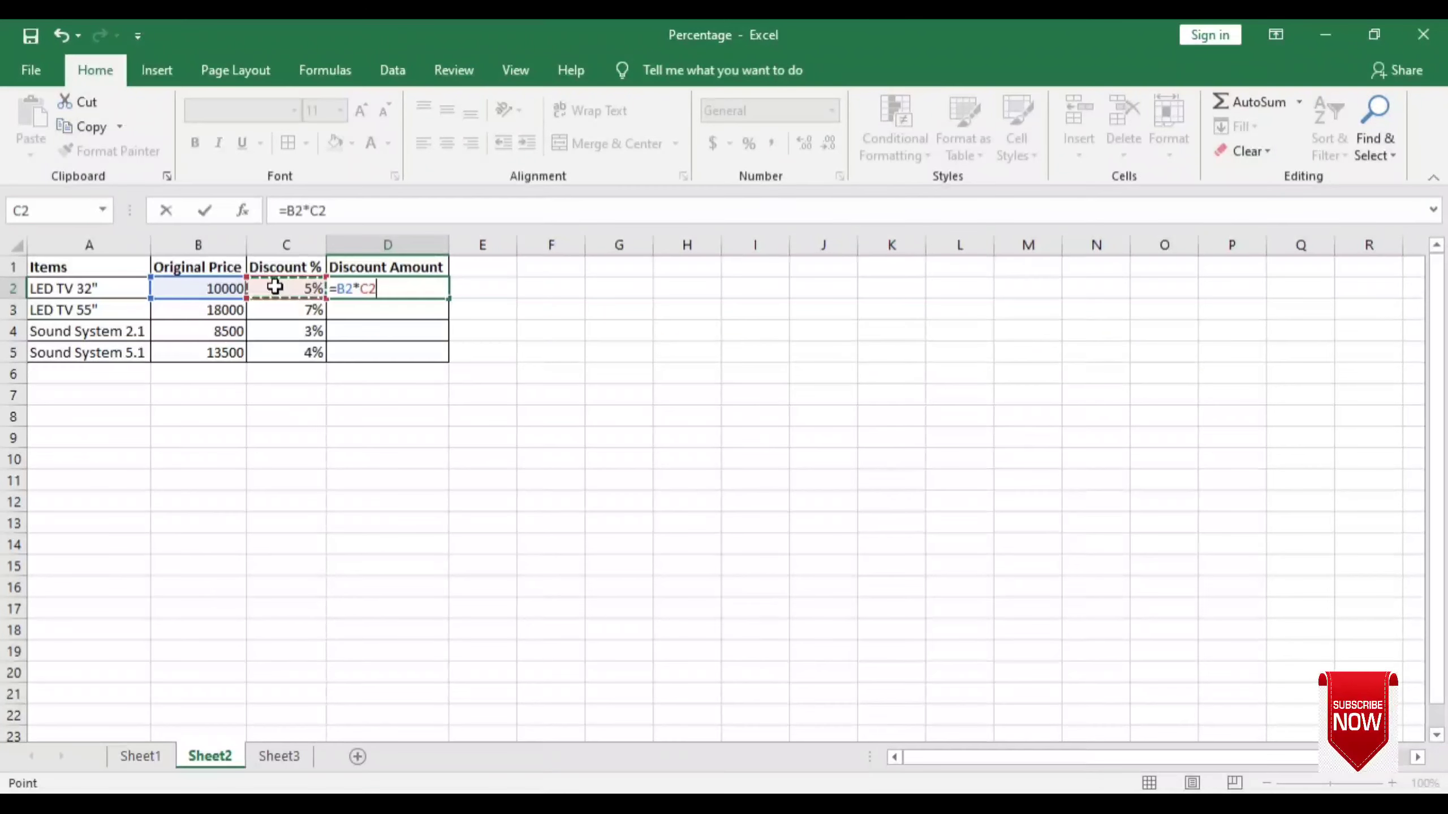
key("Return")
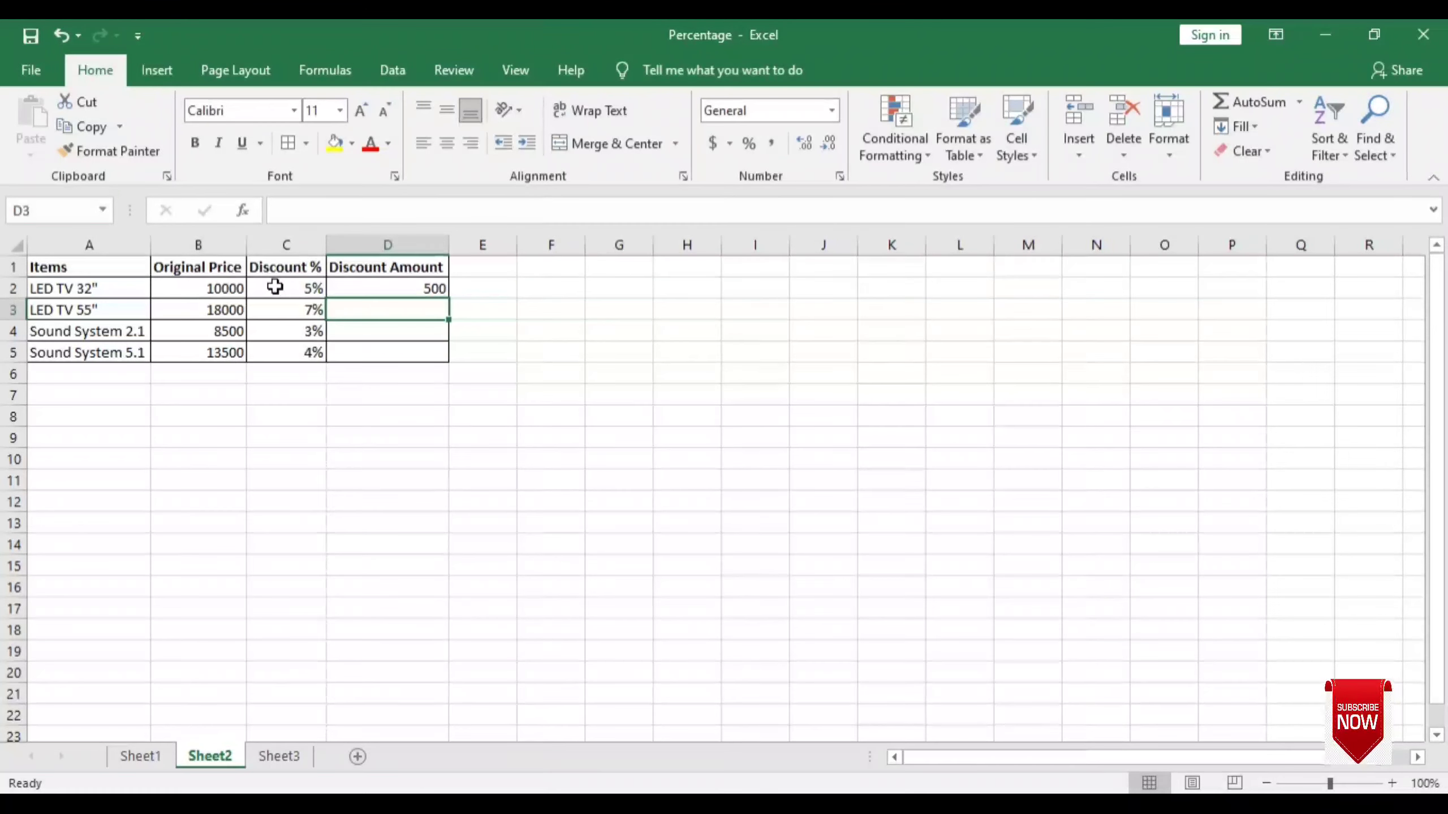
left_click(342, 288)
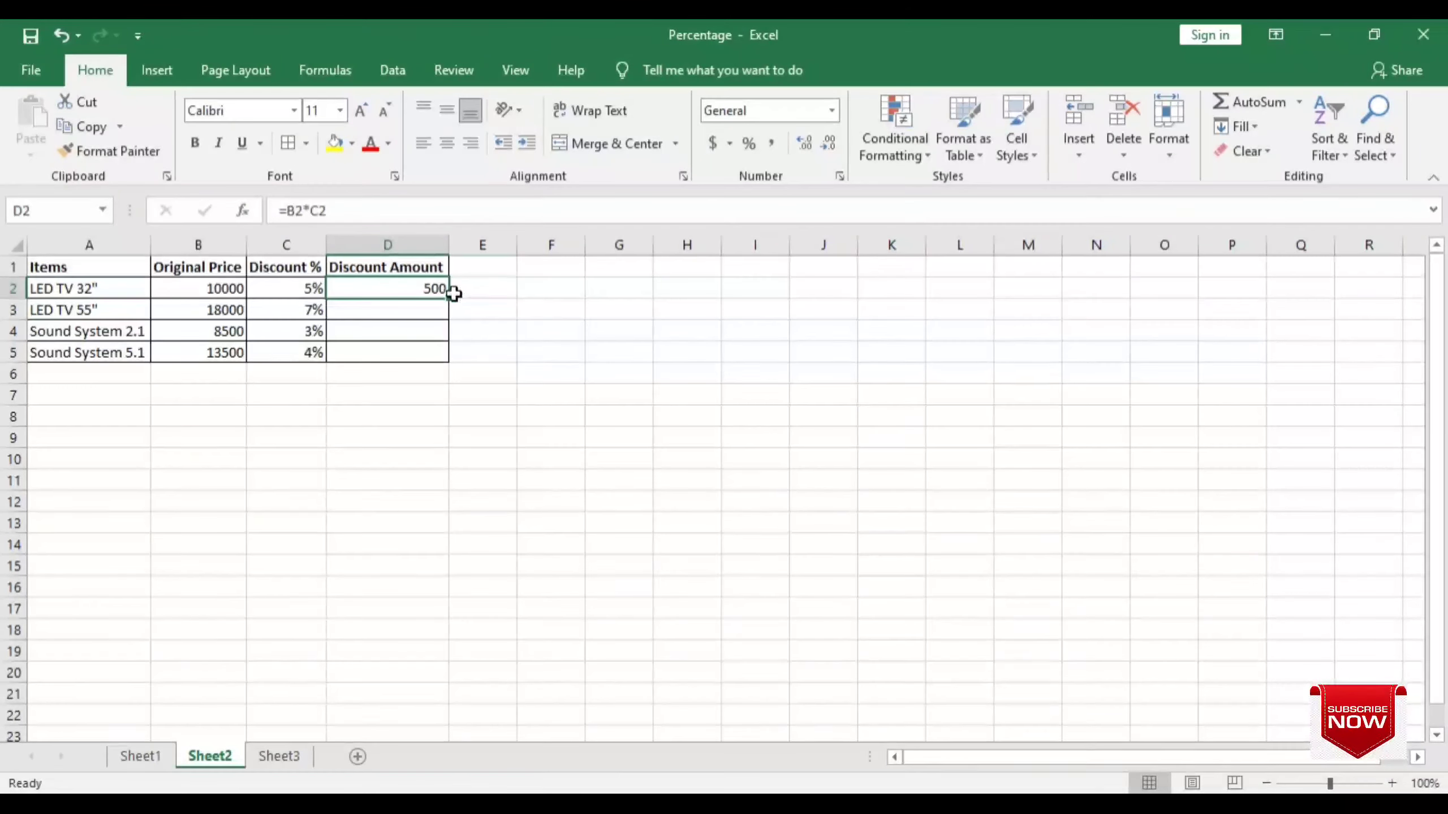
left_click_drag(448, 298, 450, 360)
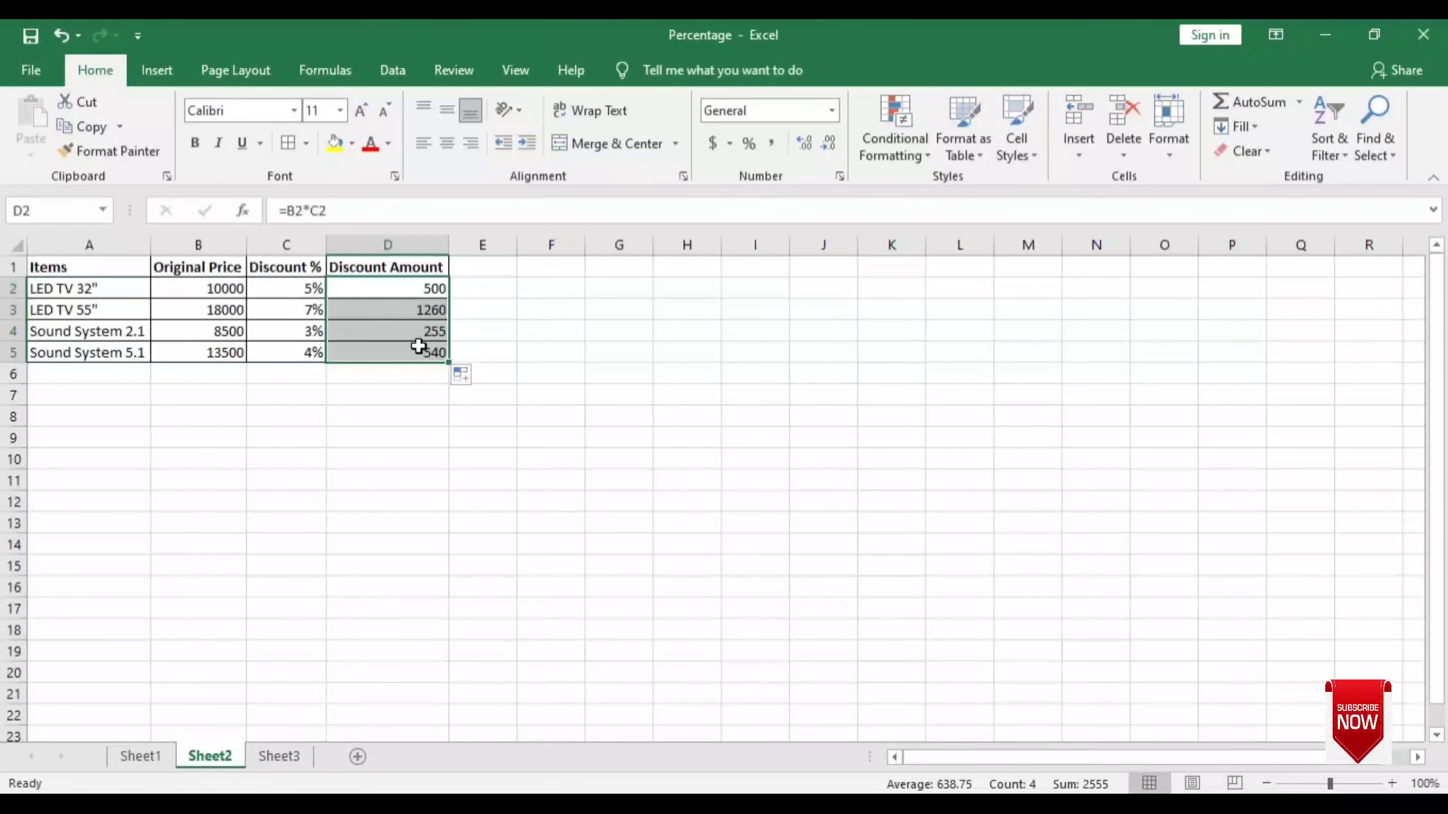
- Enter the sample amount 3500 in the empty cell F3 beside the discount table
left_click(579, 315)
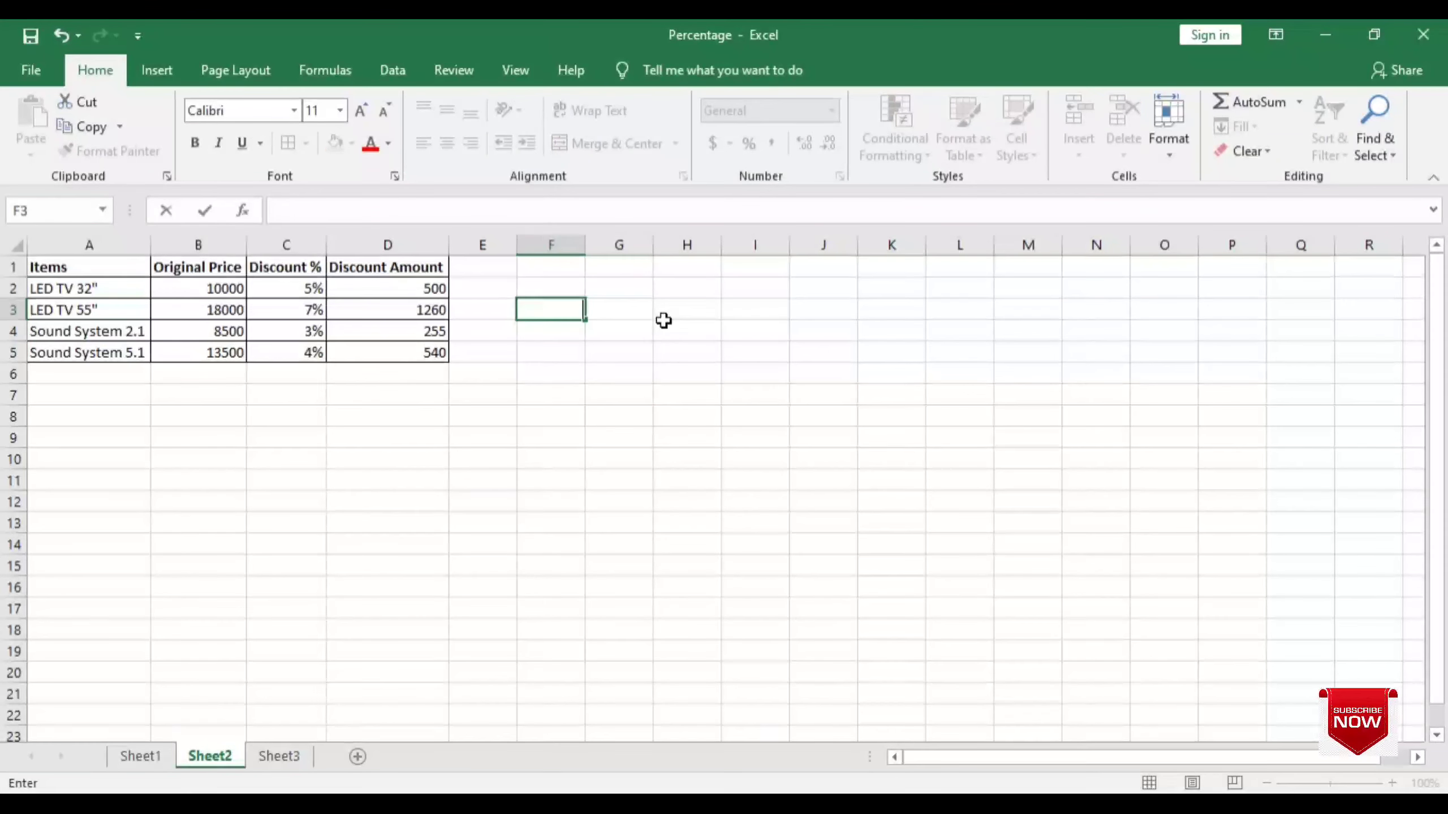
type("3500")
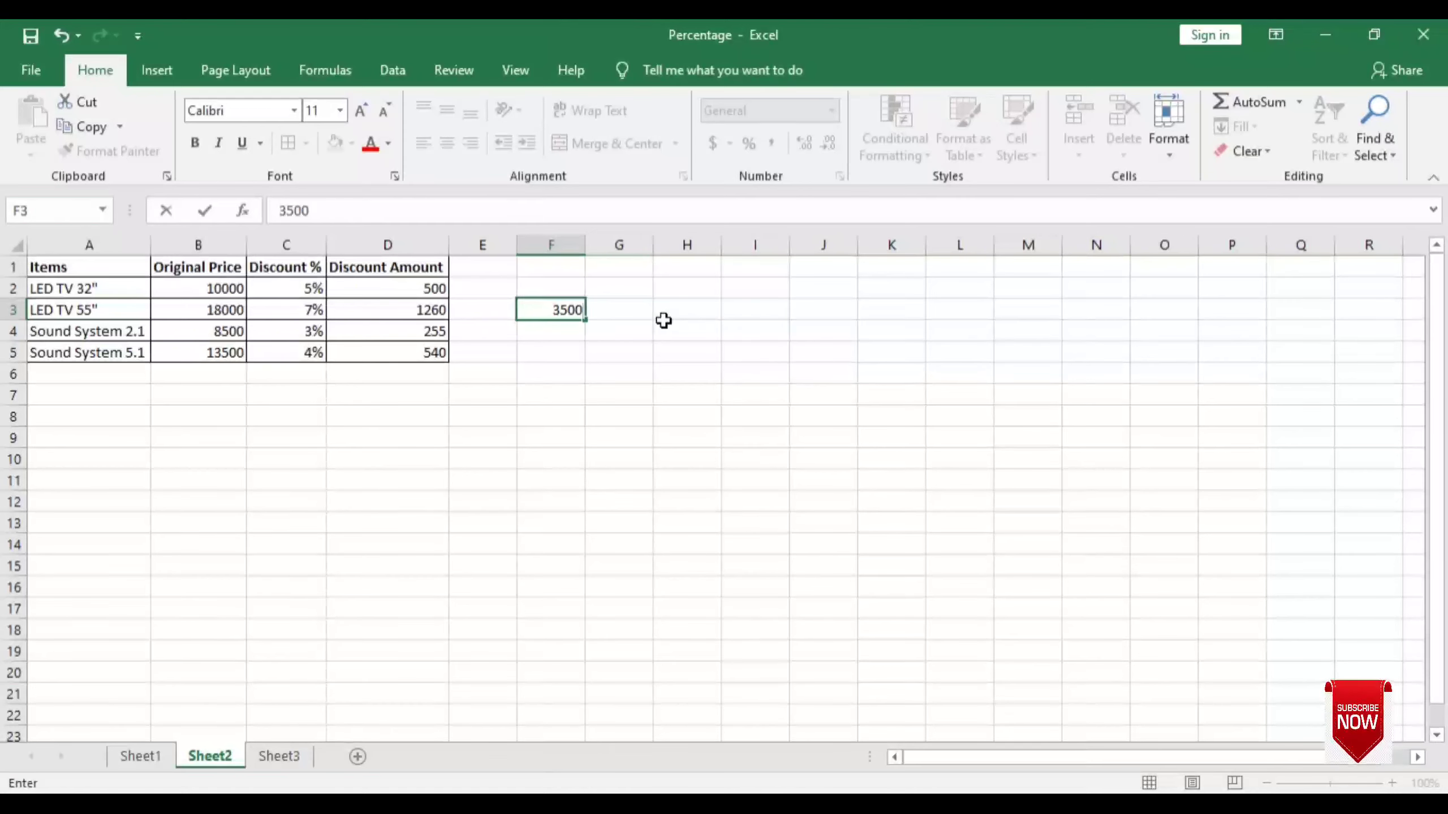
key("Return")
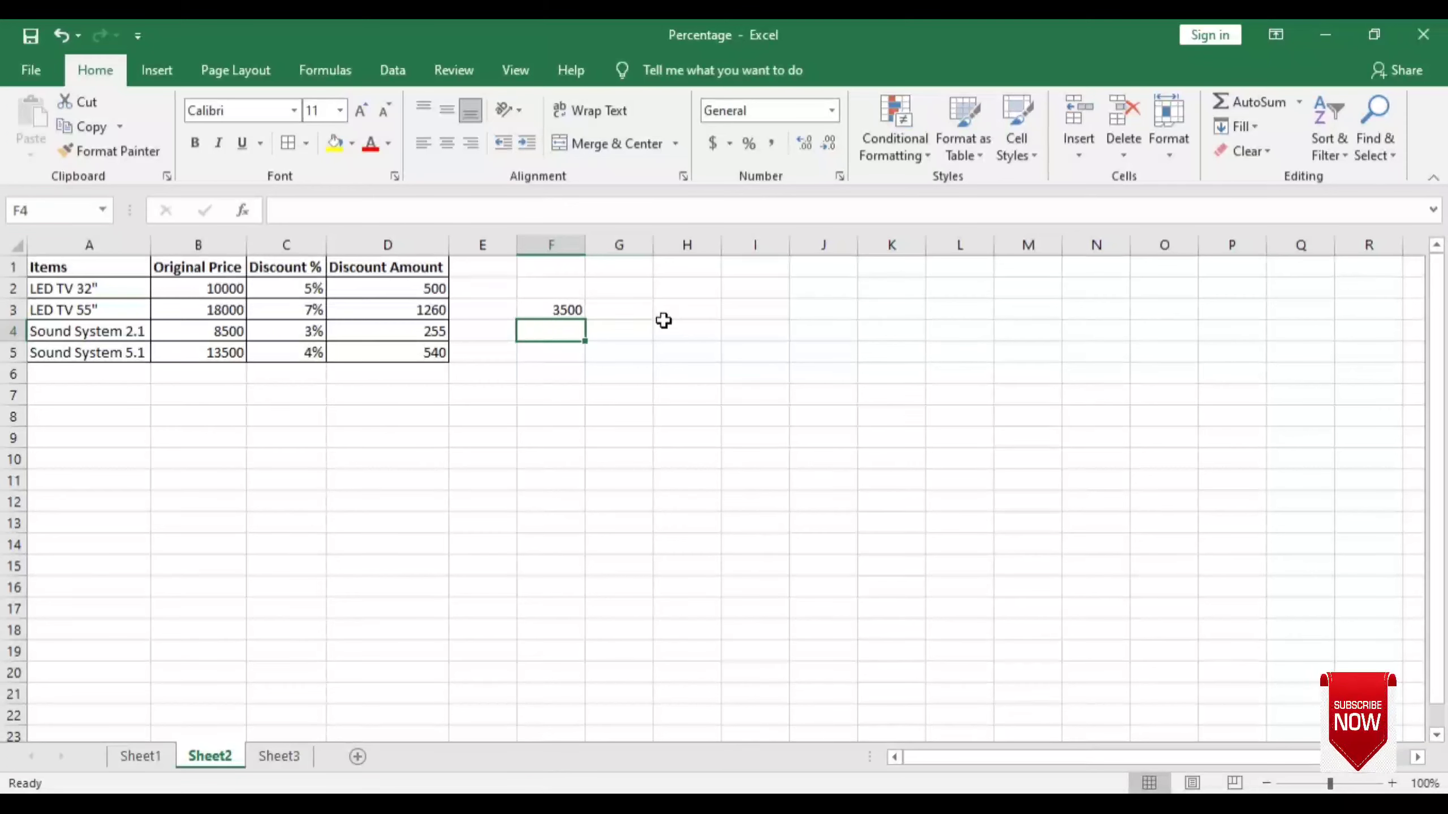
- Calculate 5% of the sample amount in F4 with the formula =F3*5%
type("=")
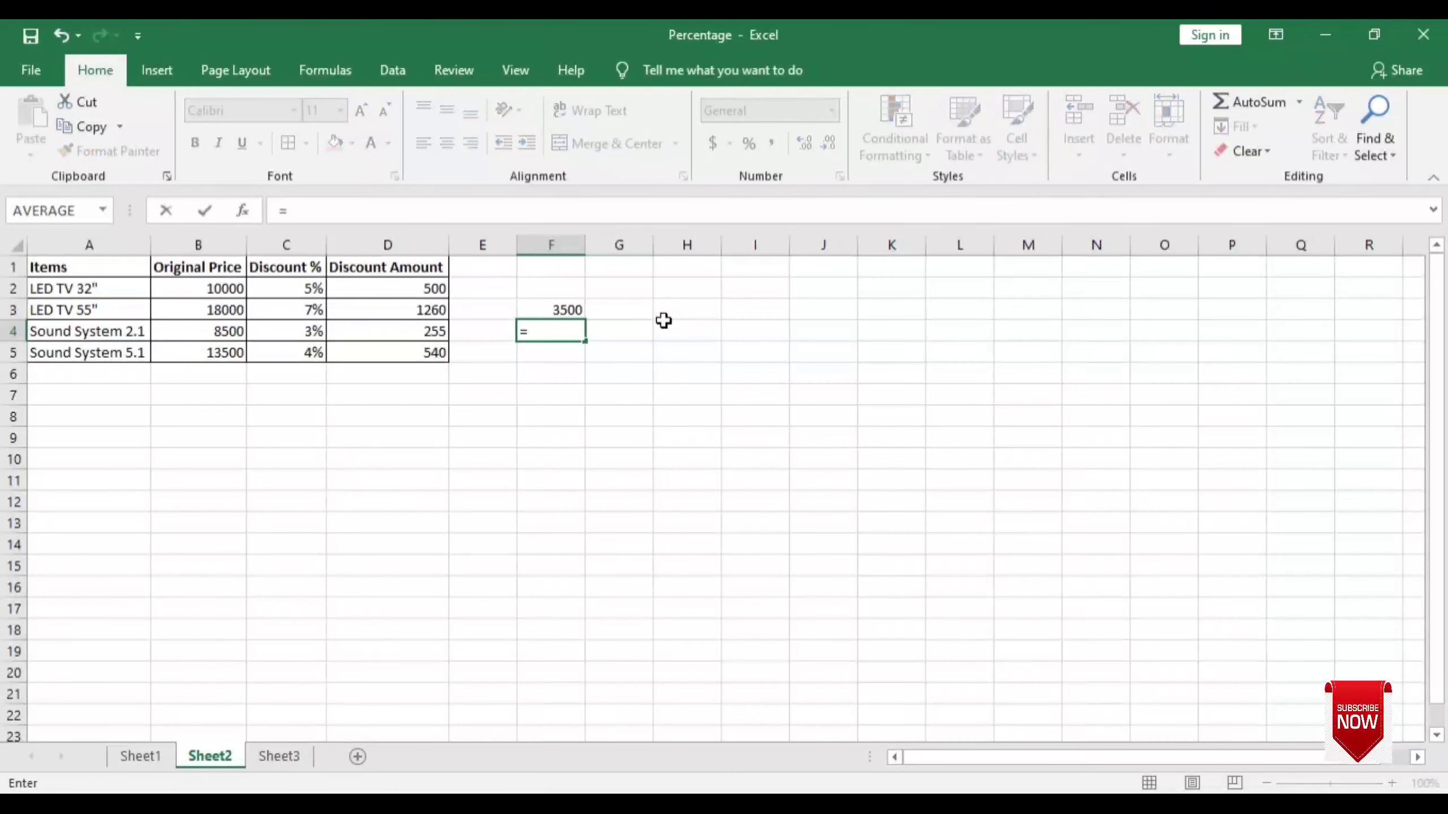
key("Up")
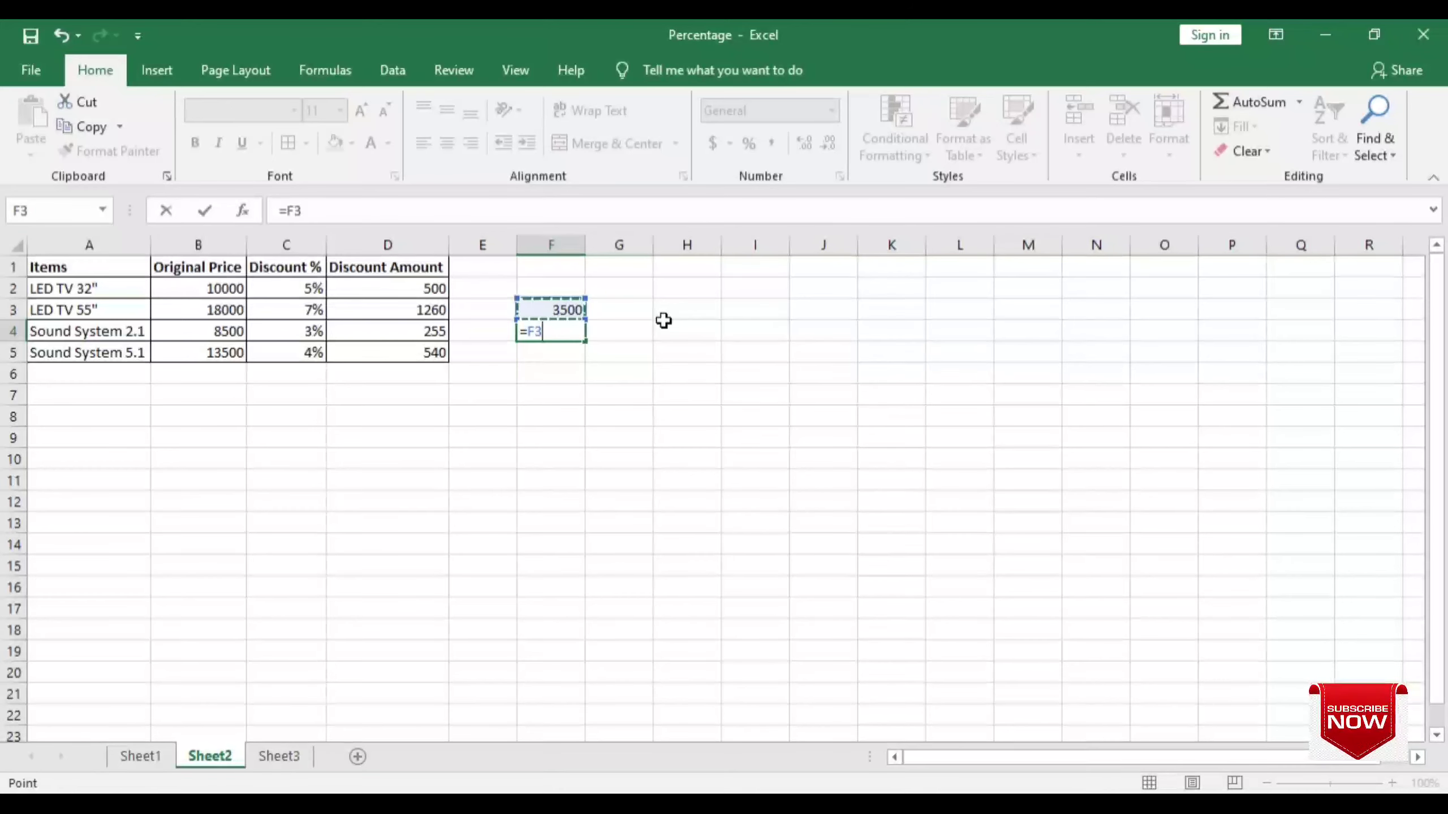
type("*5")
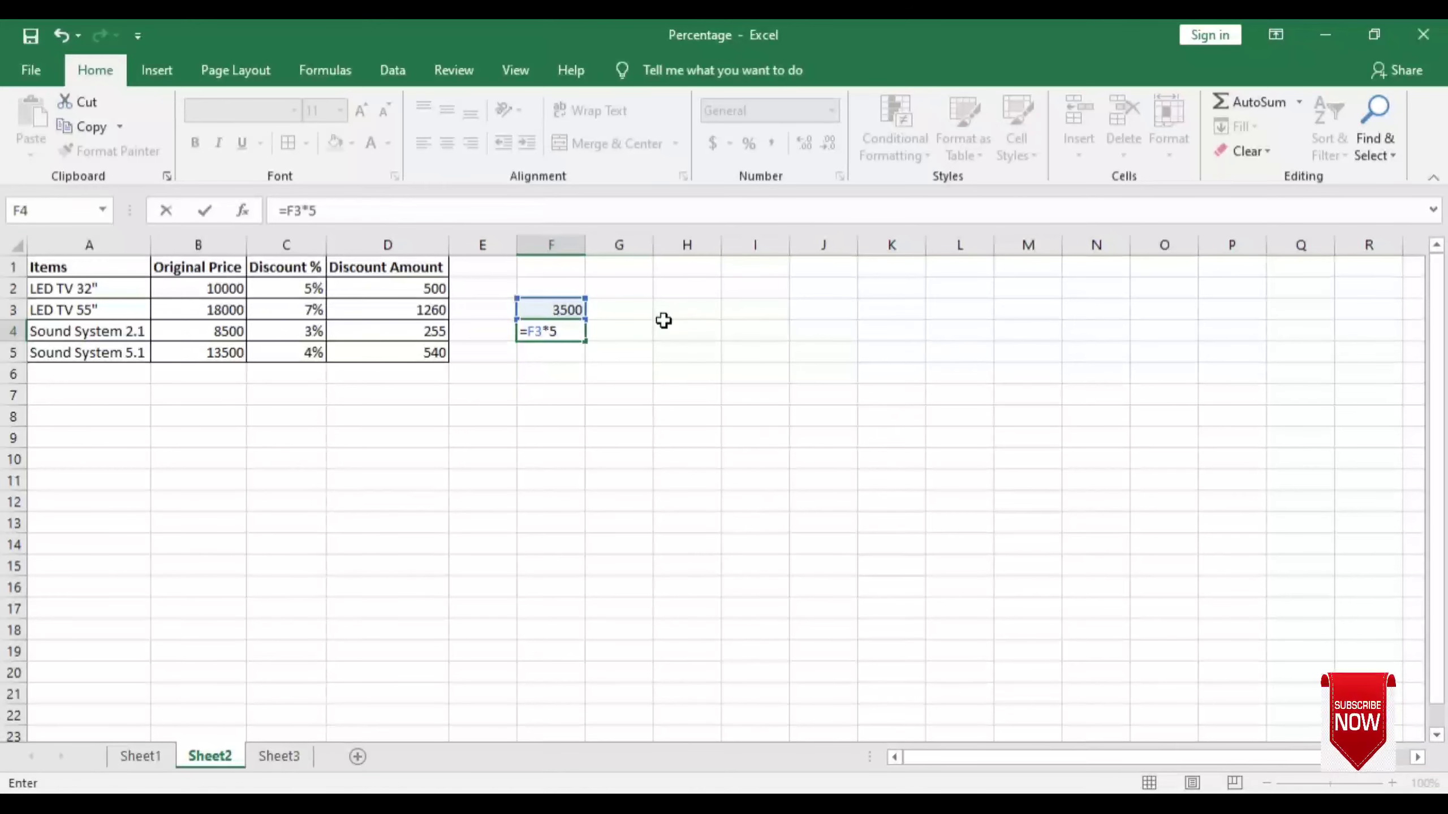
type("%")
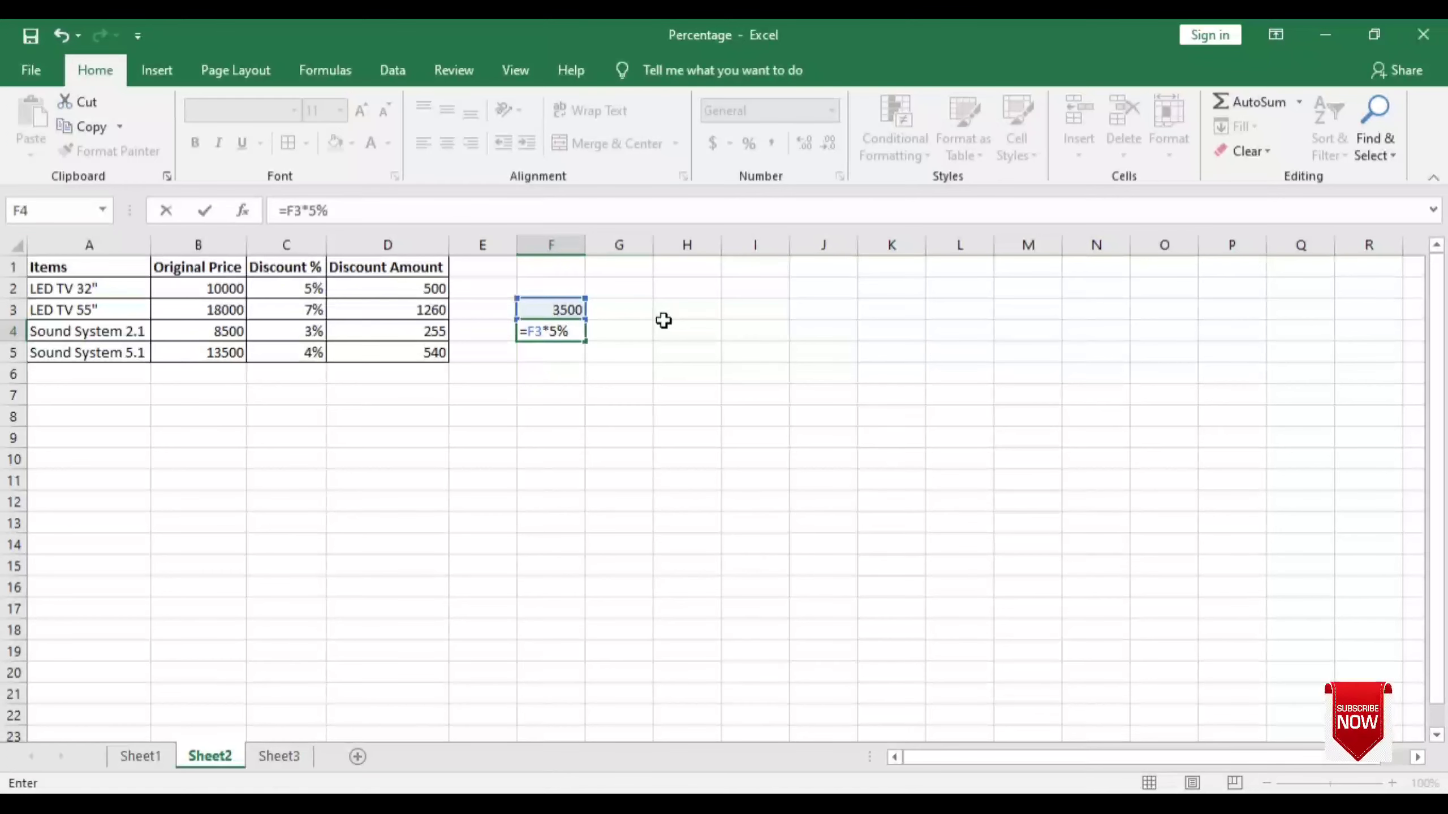
key("Return")
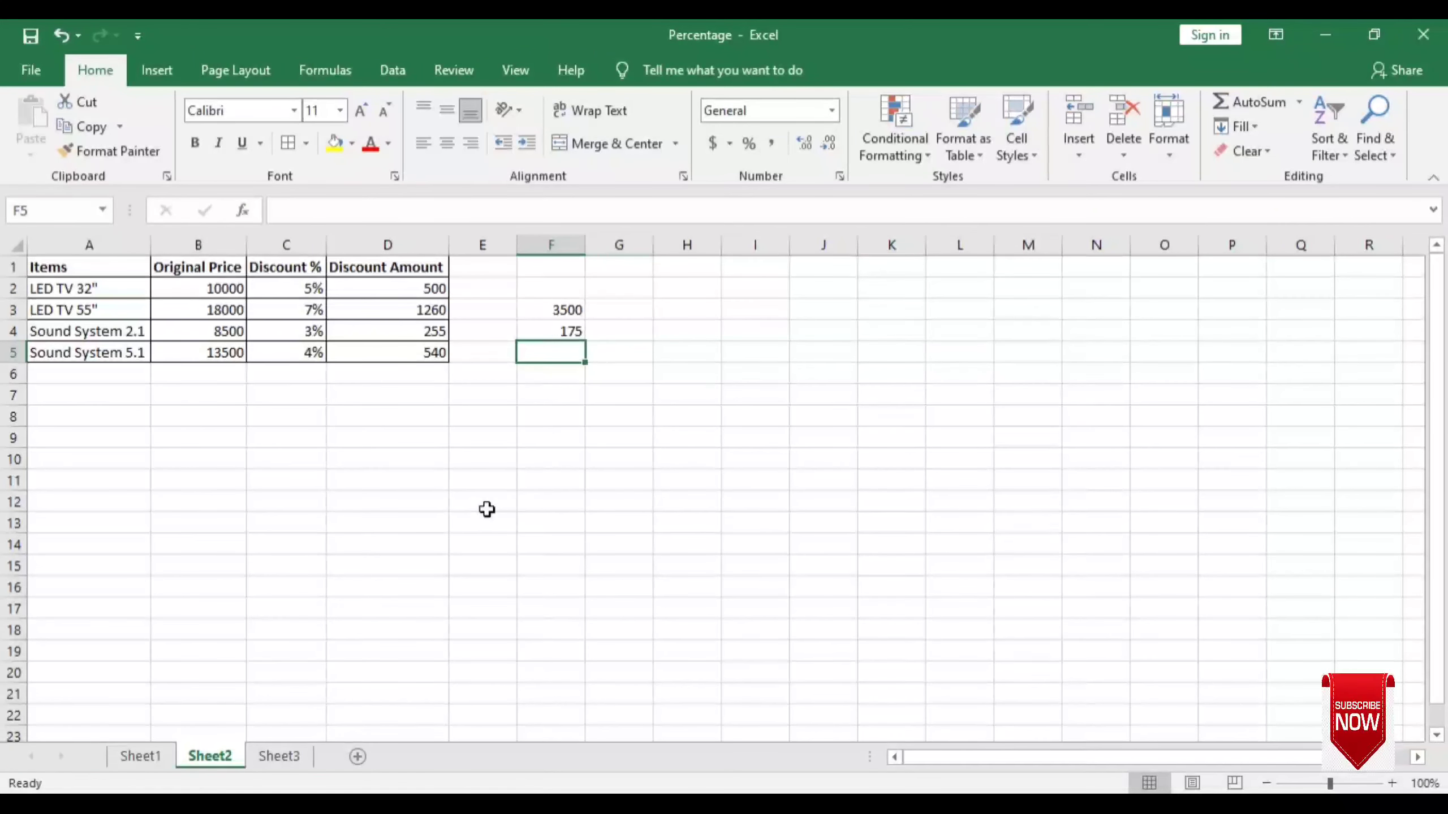
- Switch to Sheet3 and calculate the LED TV 32" discount percentage in D2 with the formula =C2/B2
key("ctrl+Page_Down")
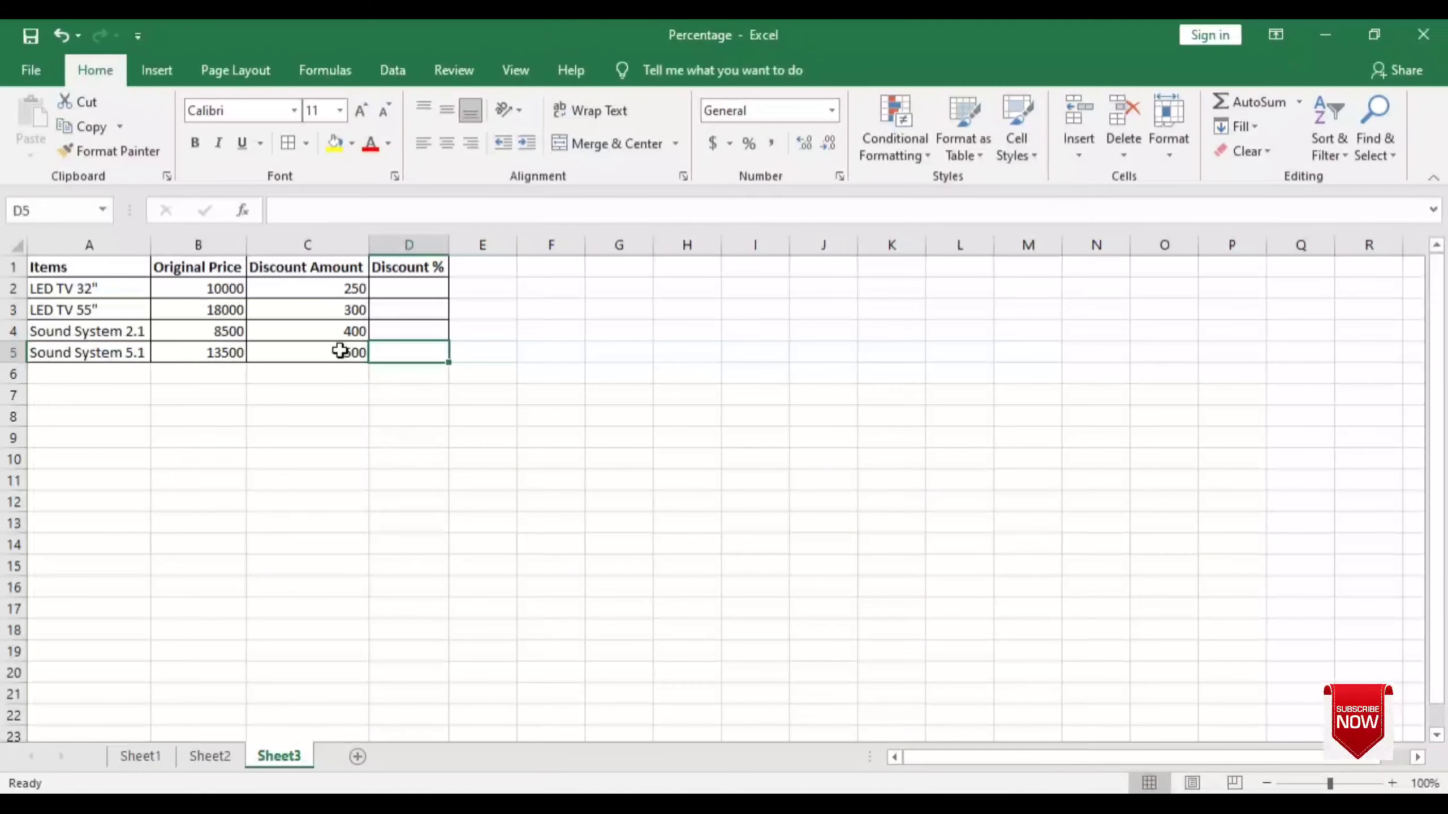
key("ctrl+z")
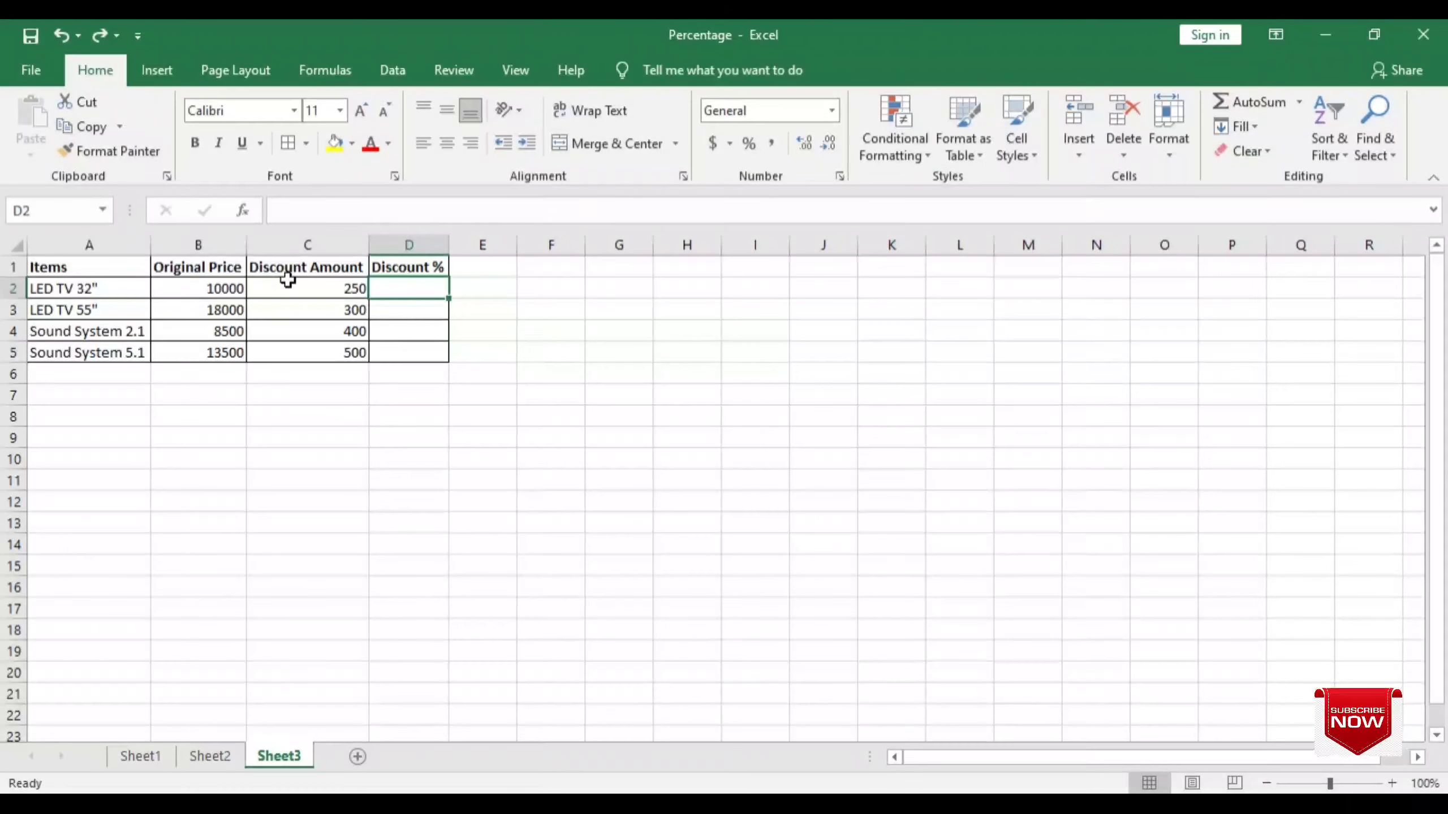
type("=")
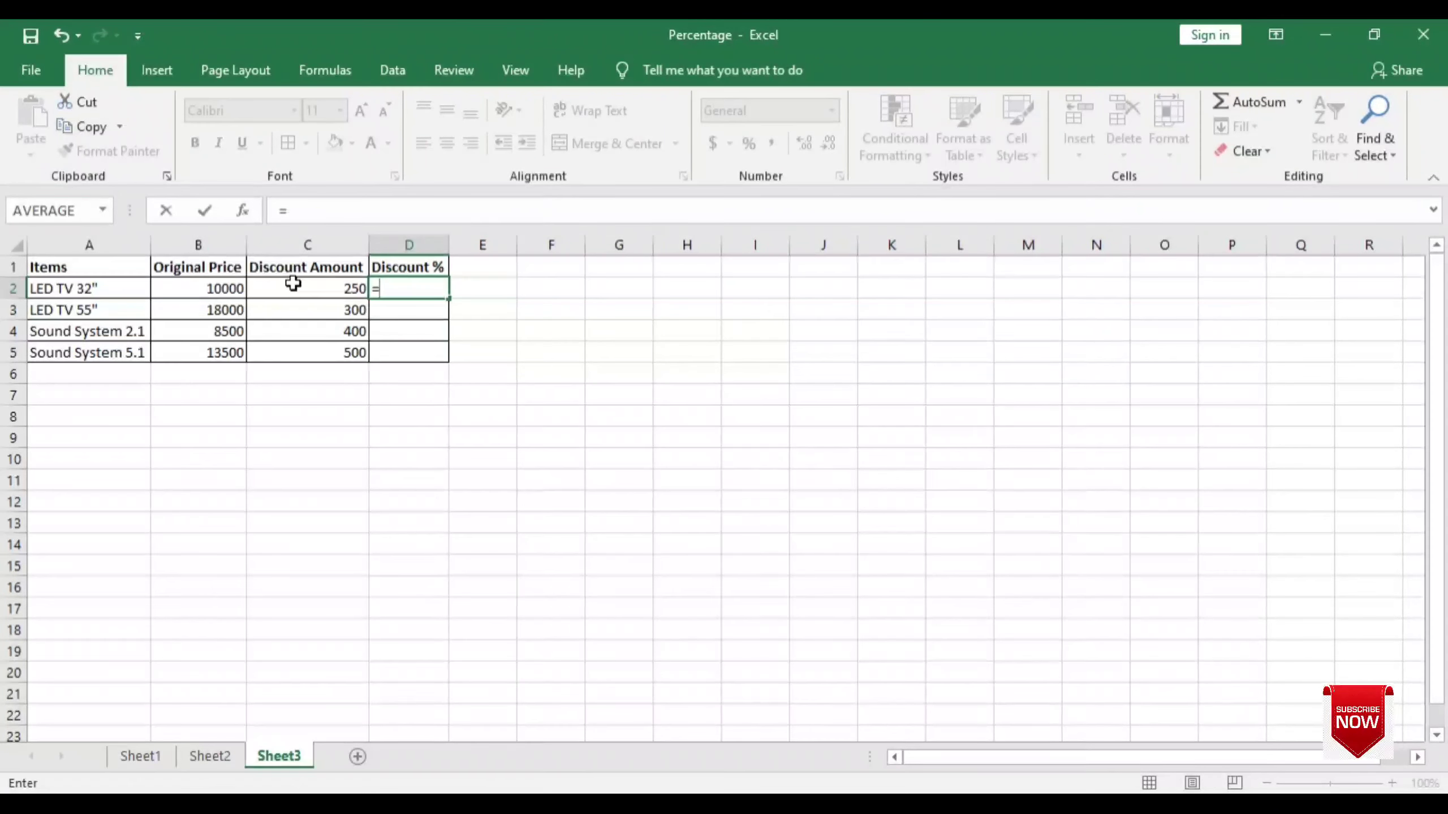
left_click(293, 282)
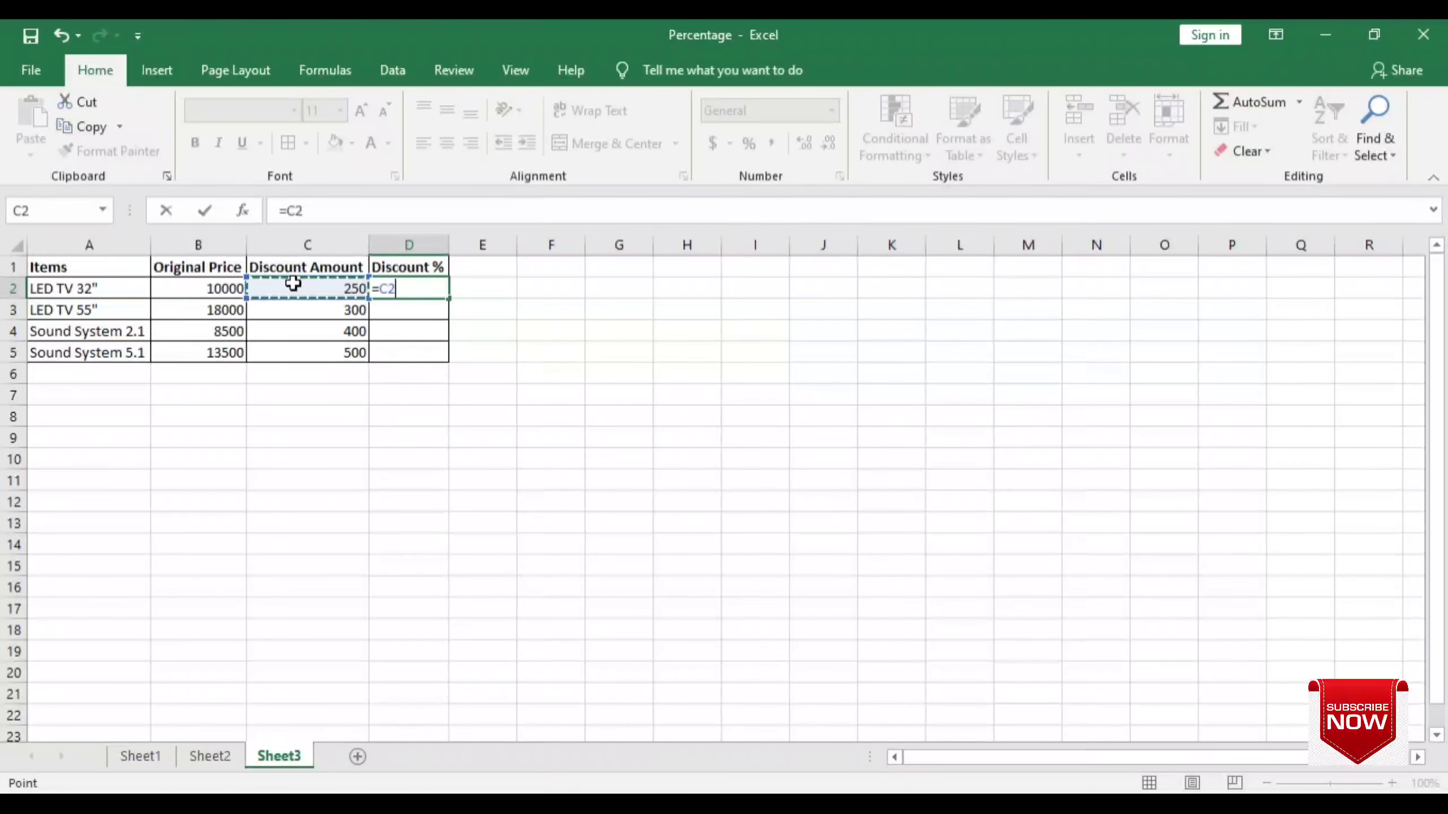
type("/")
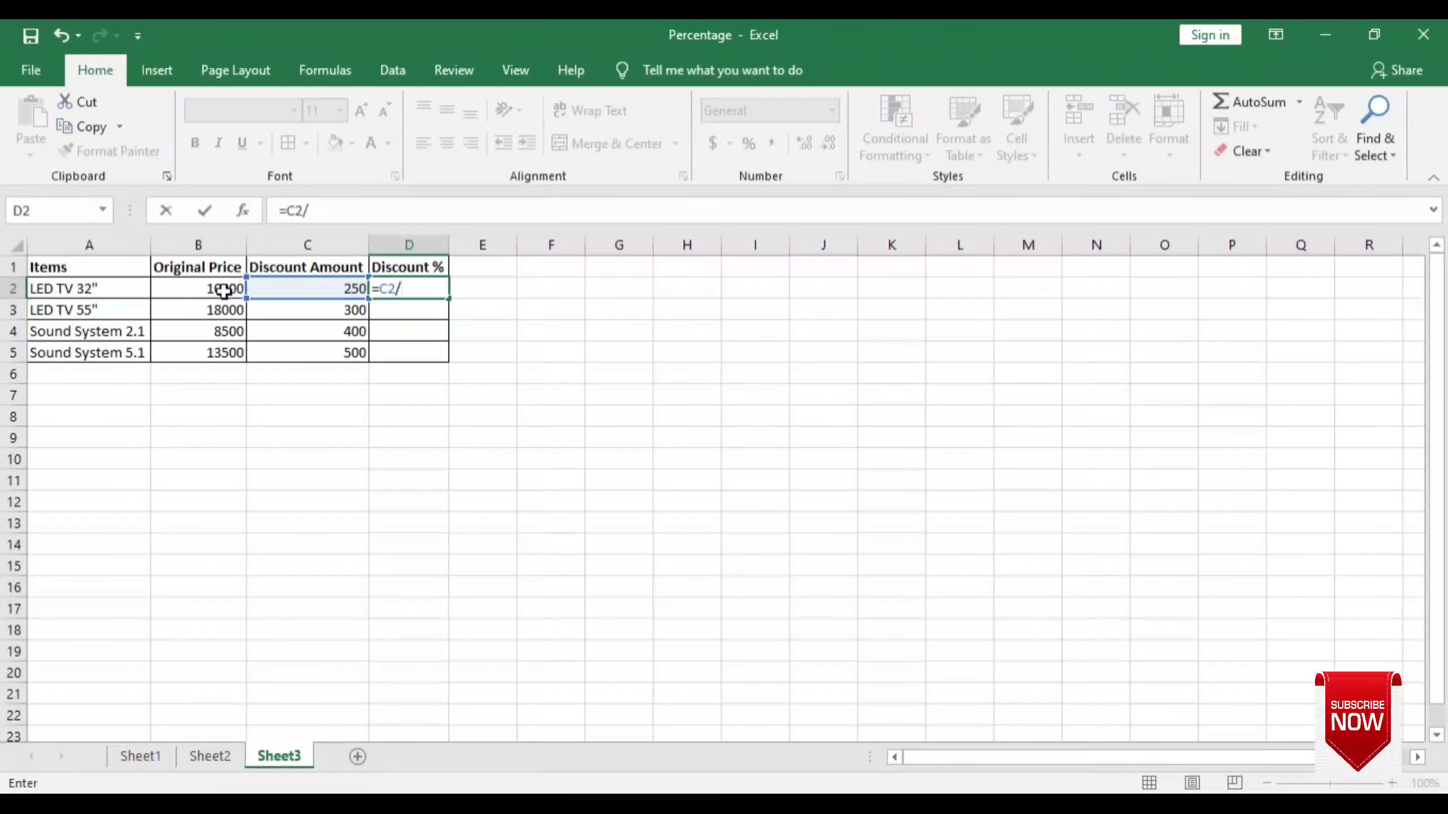
left_click(222, 290)
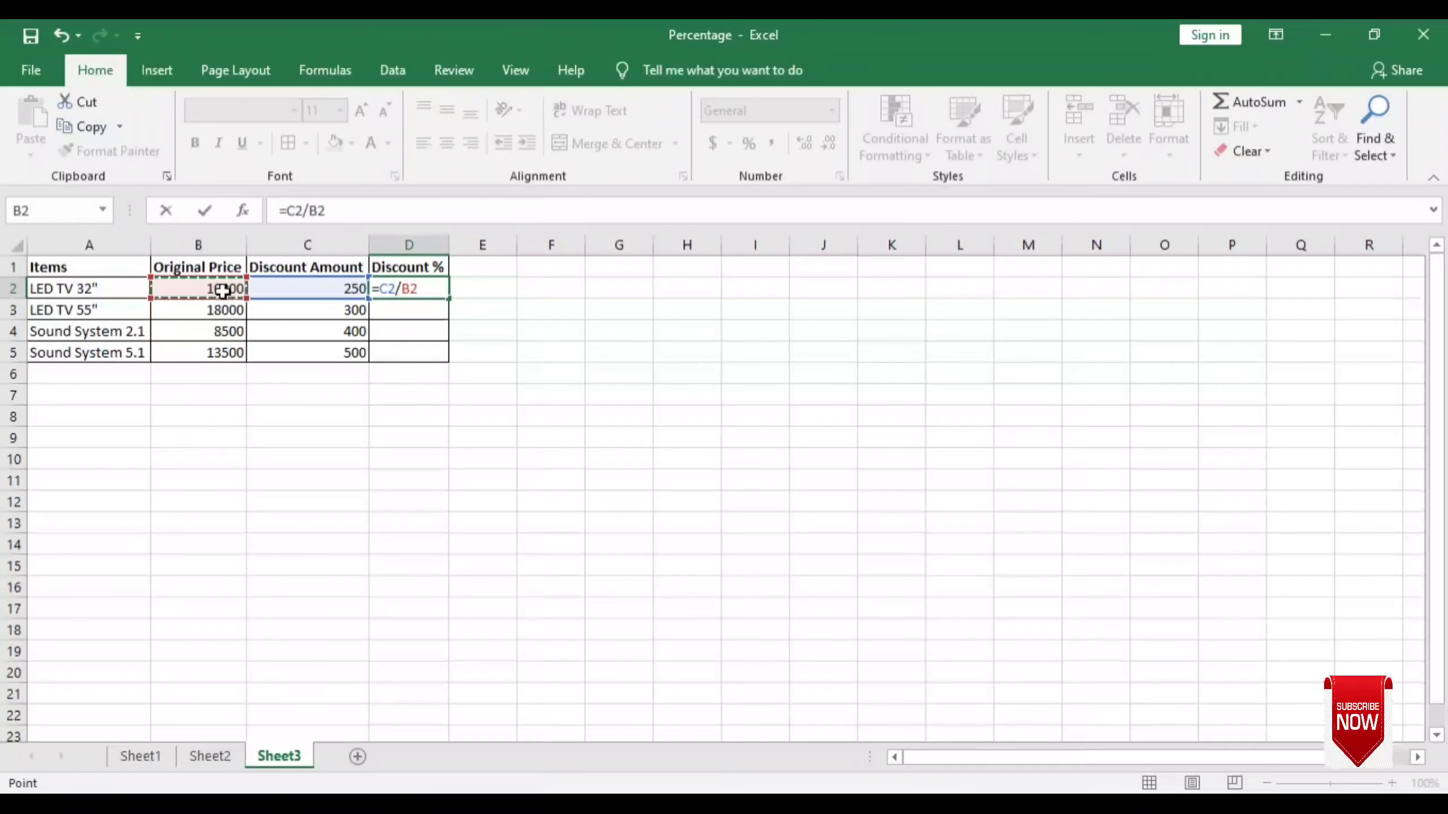
key("Return")
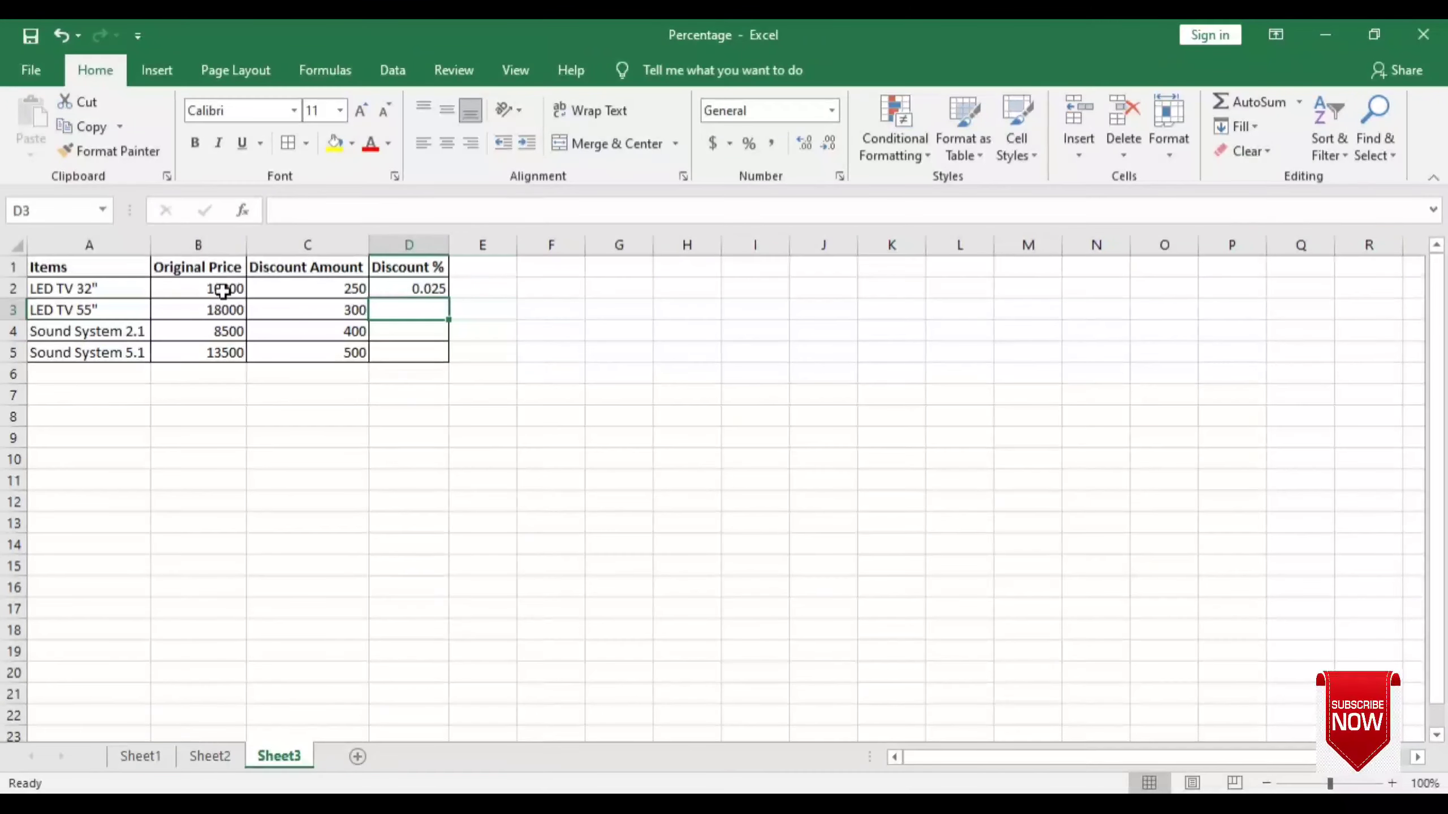
- Format D2 on Sheet3 as a percentage and copy its formula down through D5
left_click(405, 289)
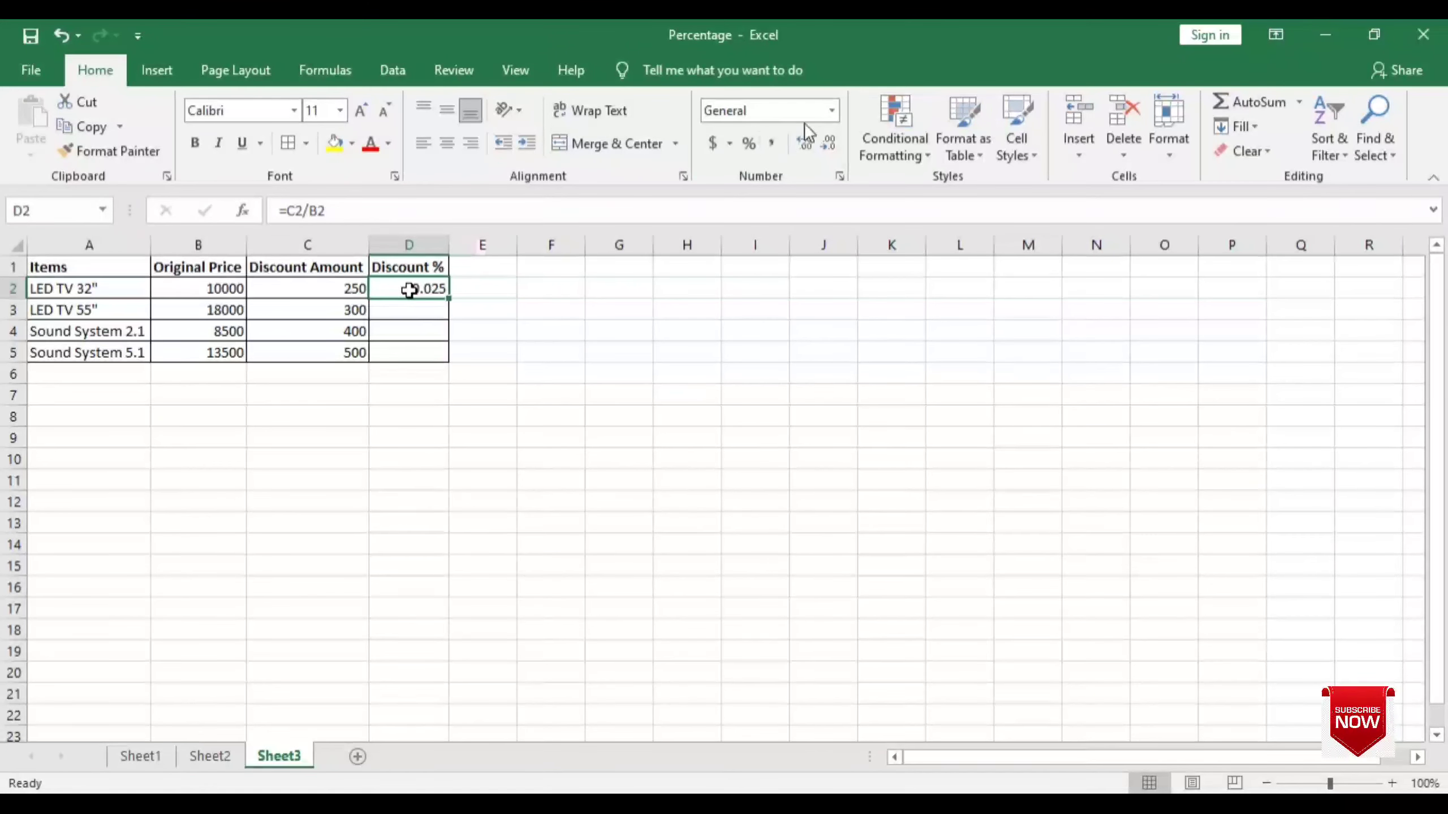
left_click(748, 145)
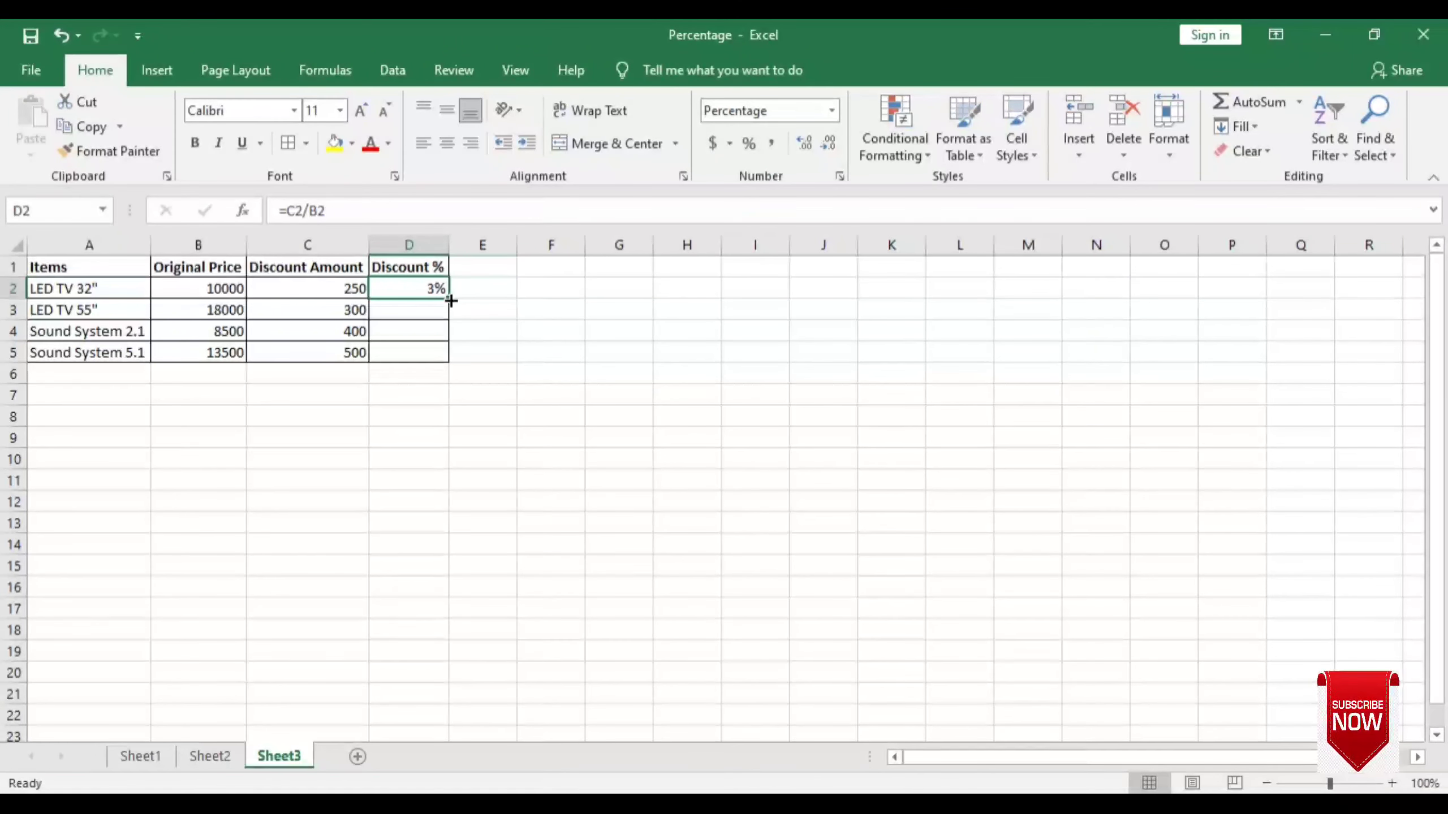
left_click_drag(450, 301, 450, 354)
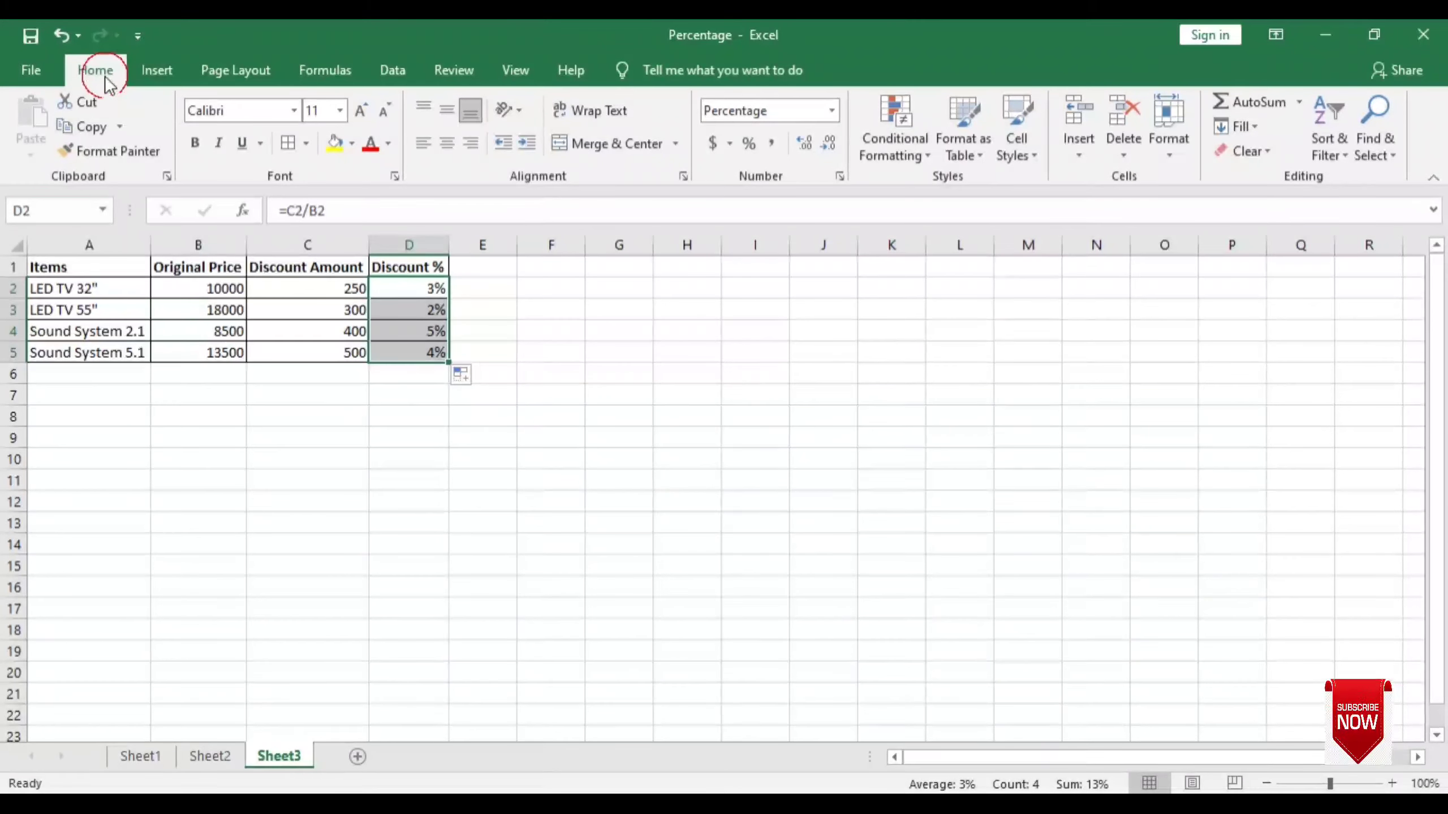
- Adjust the discount percentages in D2:D5 to display one decimal place
left_click(802, 142)
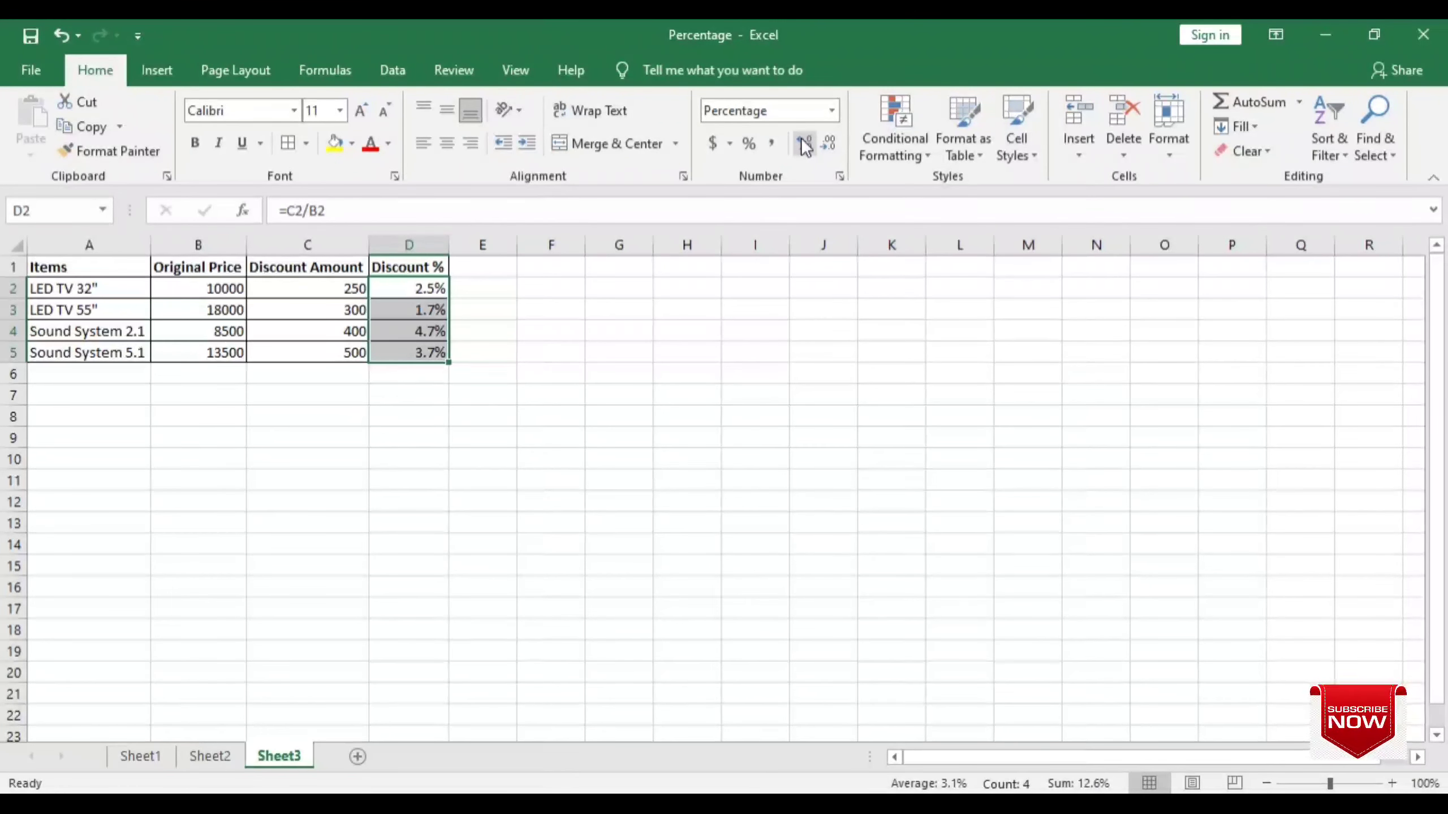
left_click(803, 144)
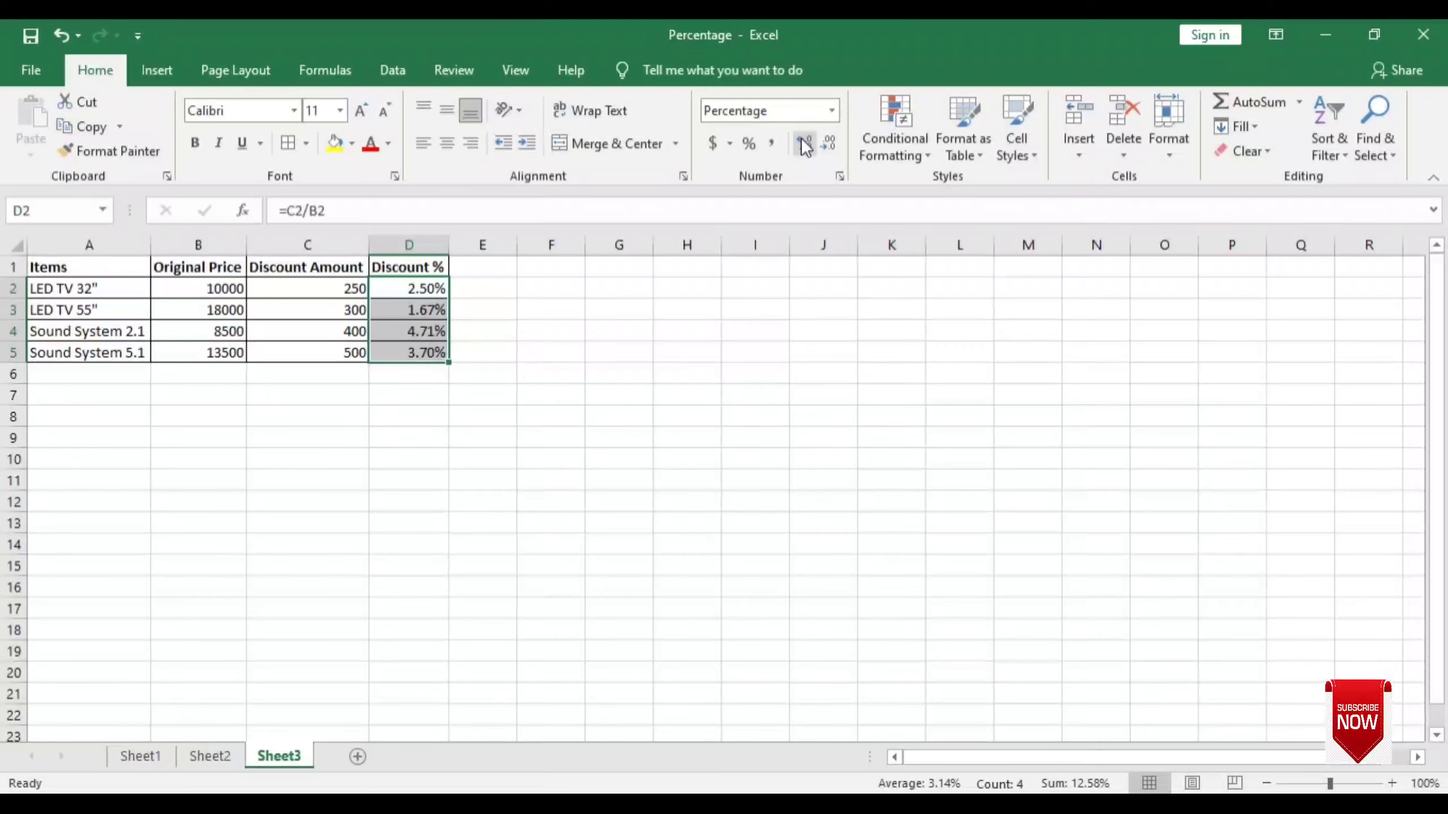
left_click(832, 148)
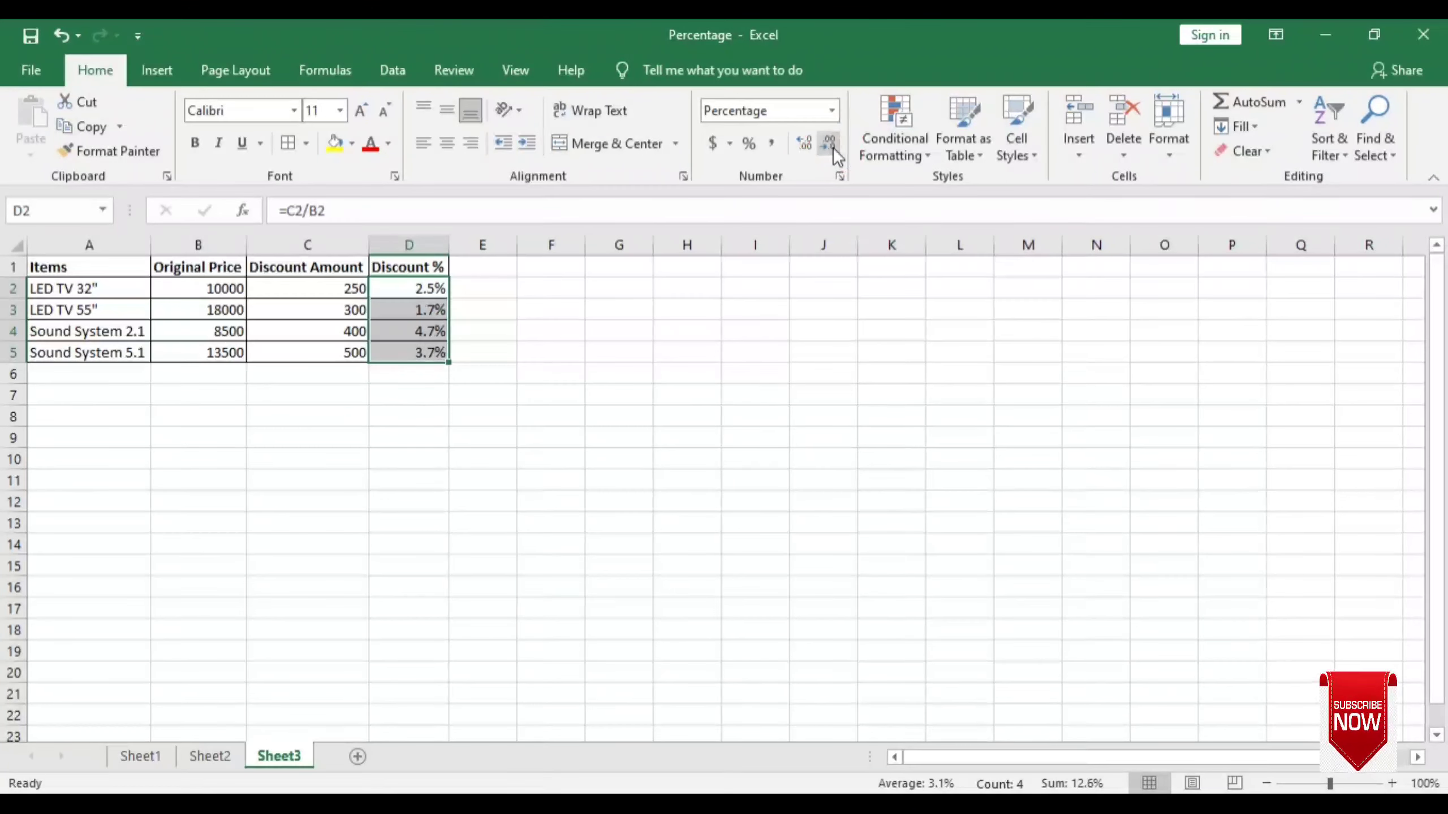